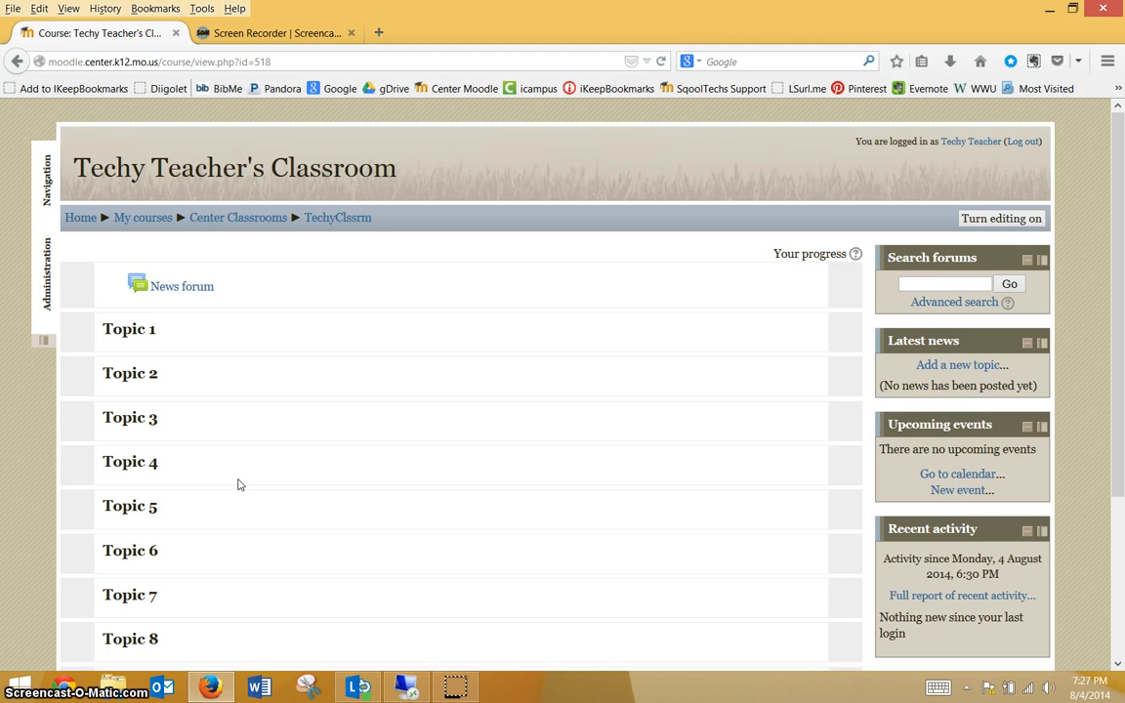
# Examine the course's Edit settings page, including its Description section, and return to the TechyClssrm course page
pyautogui.click(46, 268)
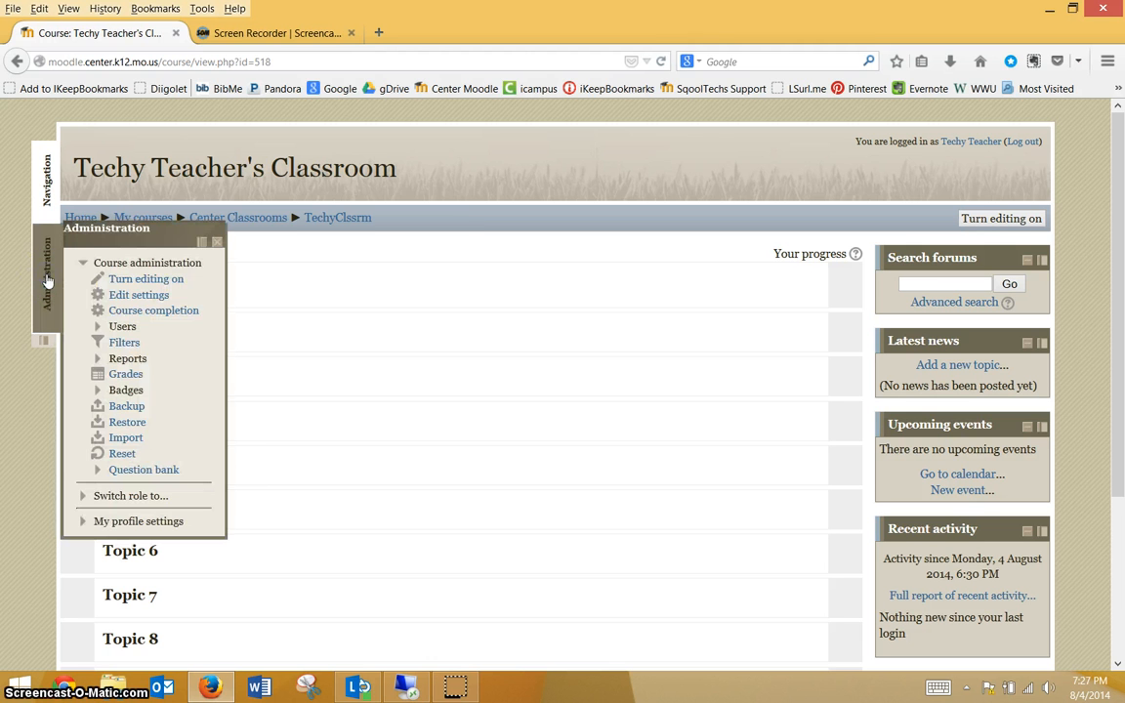
pyautogui.click(139, 294)
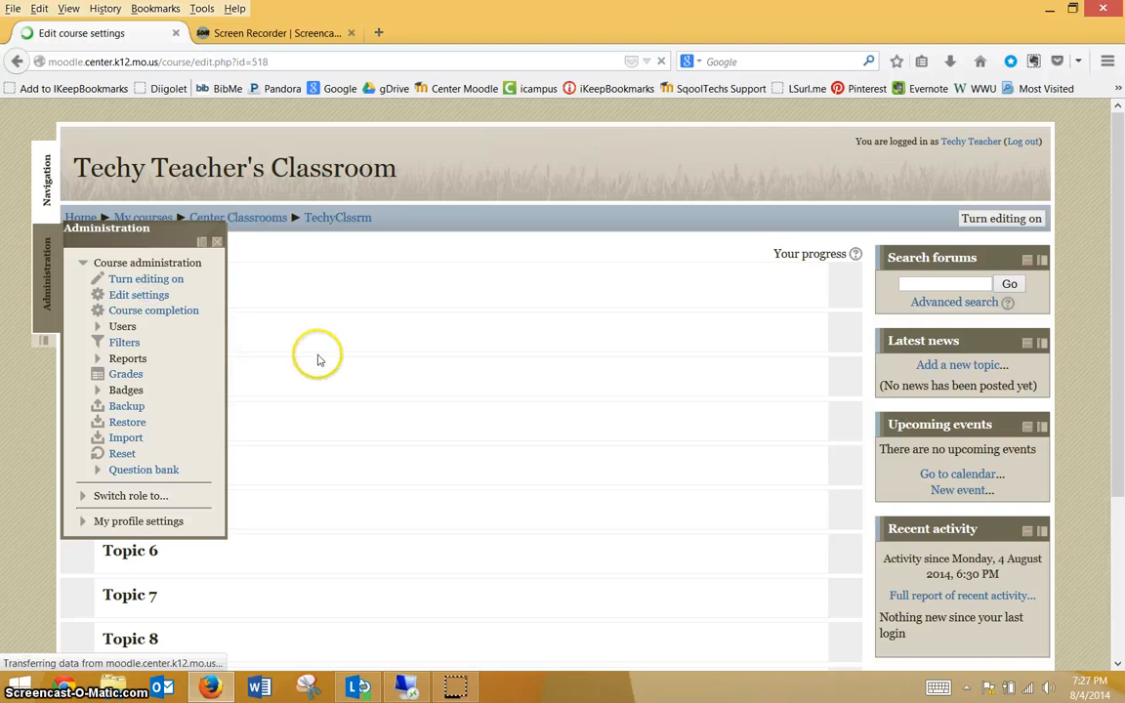
pyautogui.scroll(-5, 221, 388)
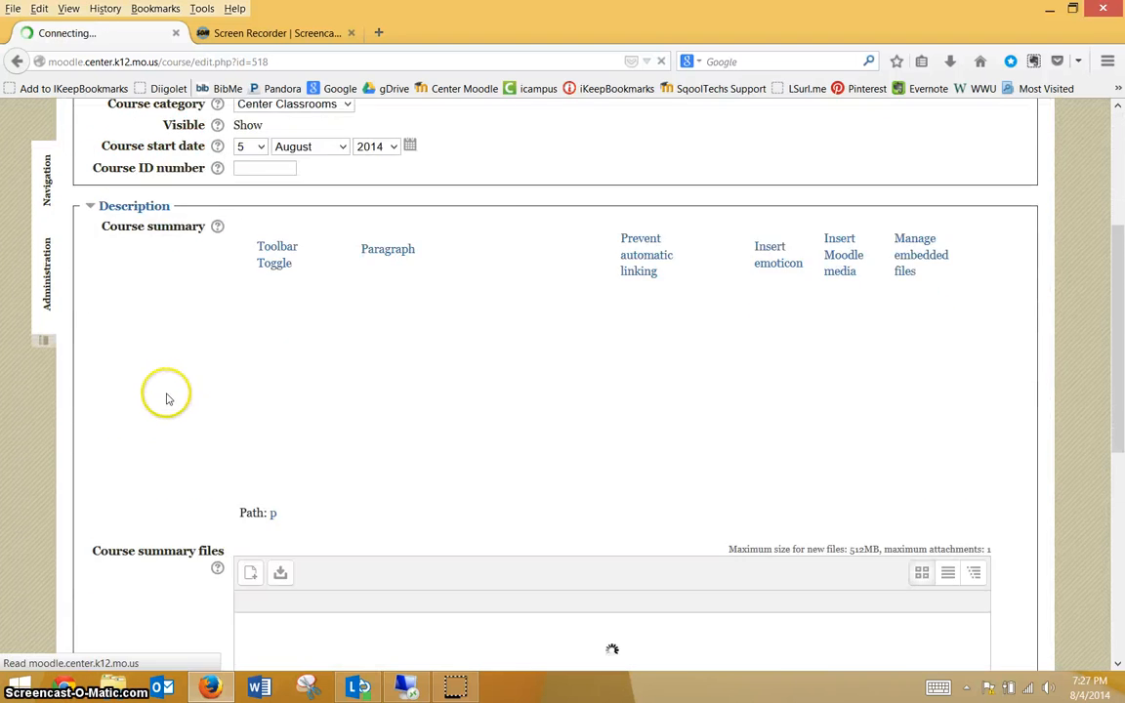
pyautogui.scroll(-3, 164, 397)
pyautogui.click(89, 453)
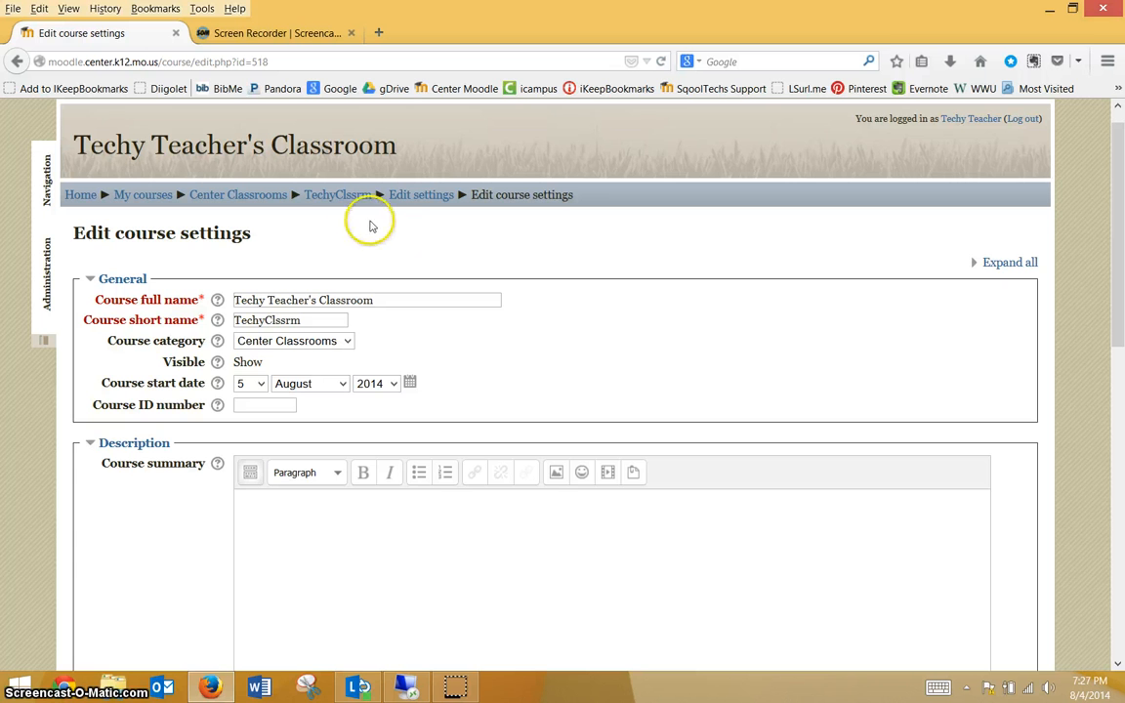
pyautogui.click(343, 196)
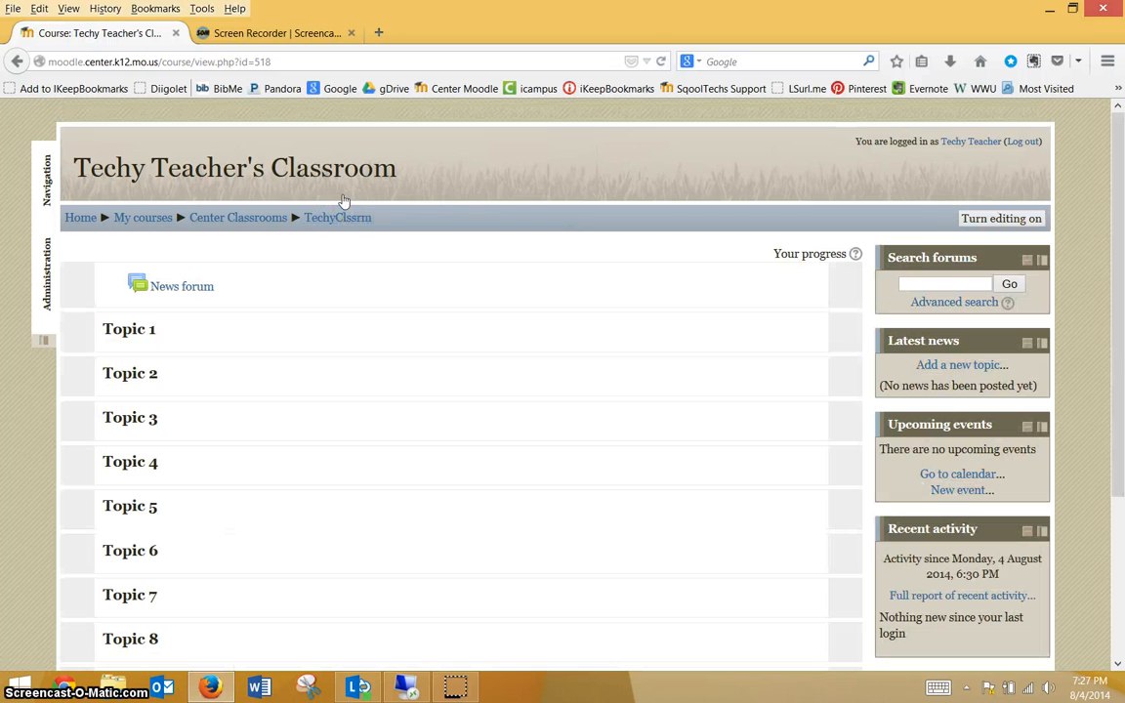
pyautogui.click(349, 195)
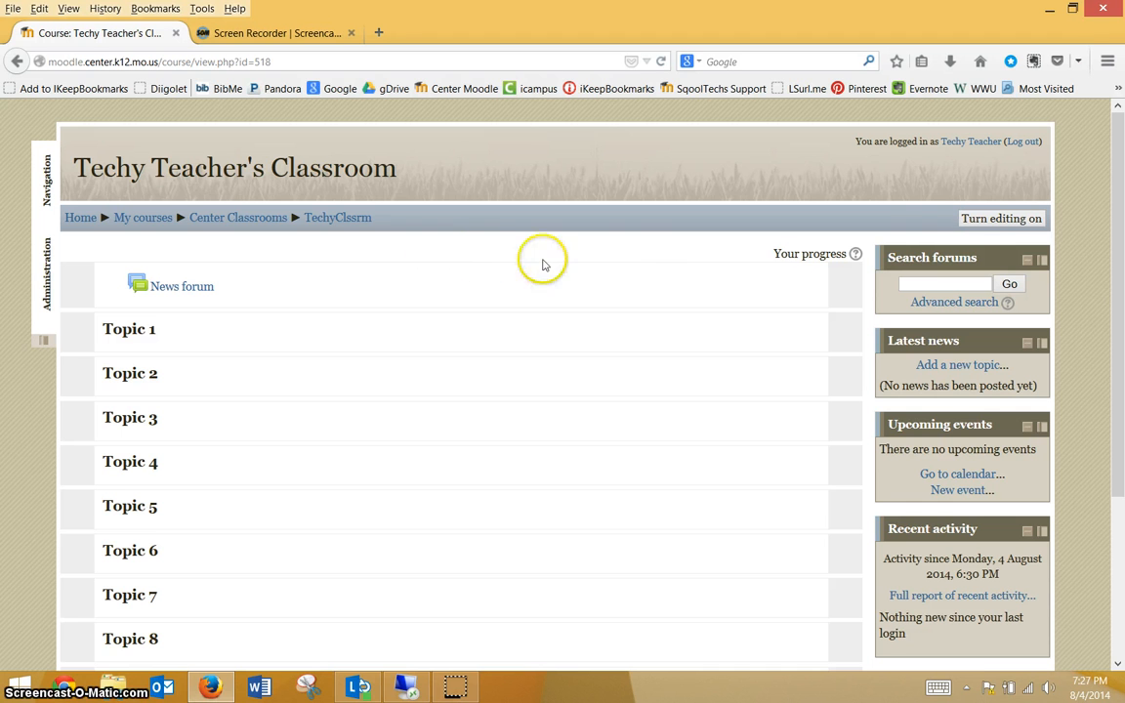
# Turn editing on for the course and replace Topic 1's default section name with "Westward Expansion"
pyautogui.click(976, 221)
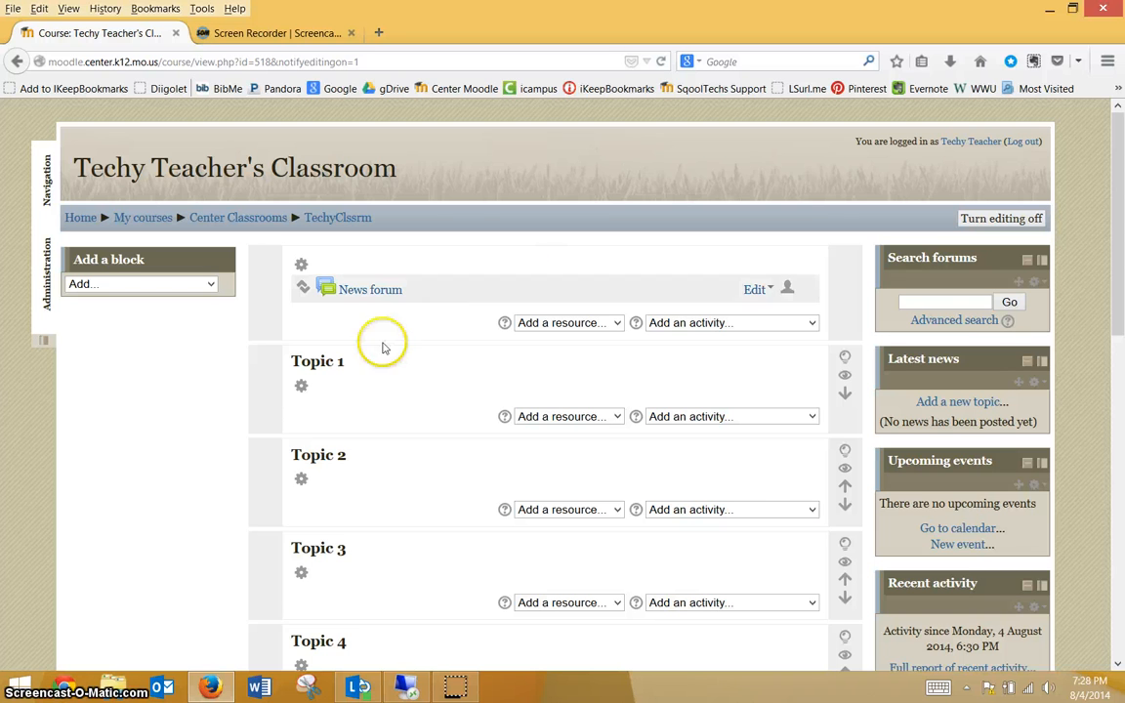
pyautogui.click(302, 387)
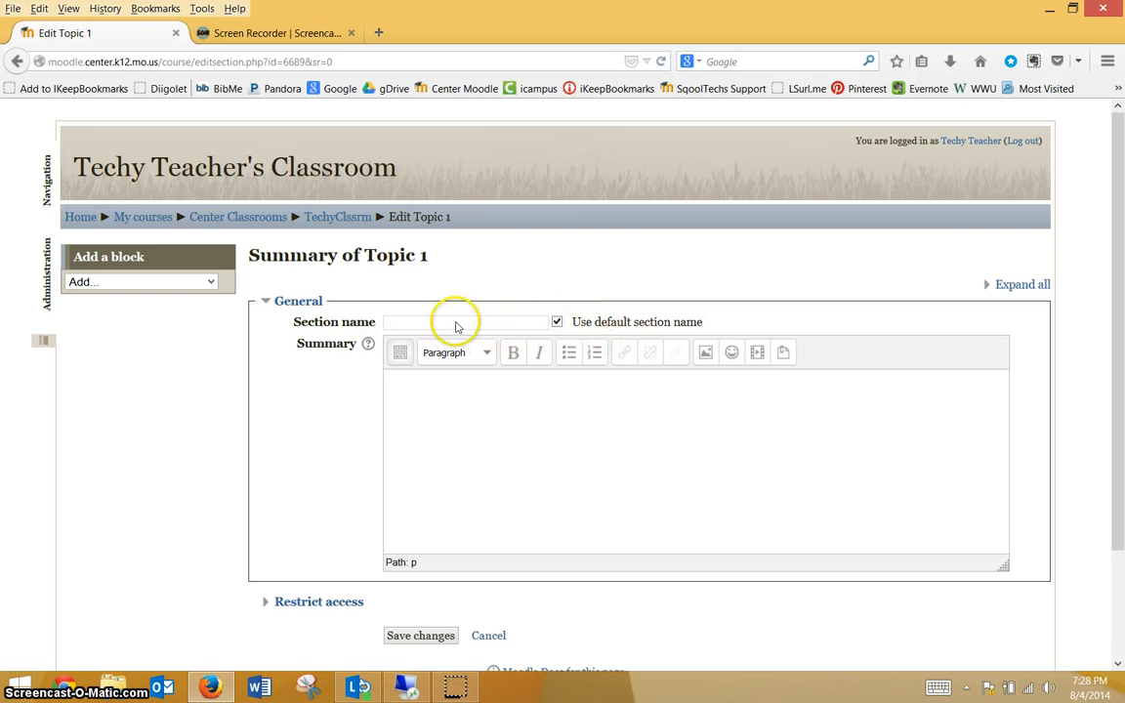
pyautogui.click(391, 323)
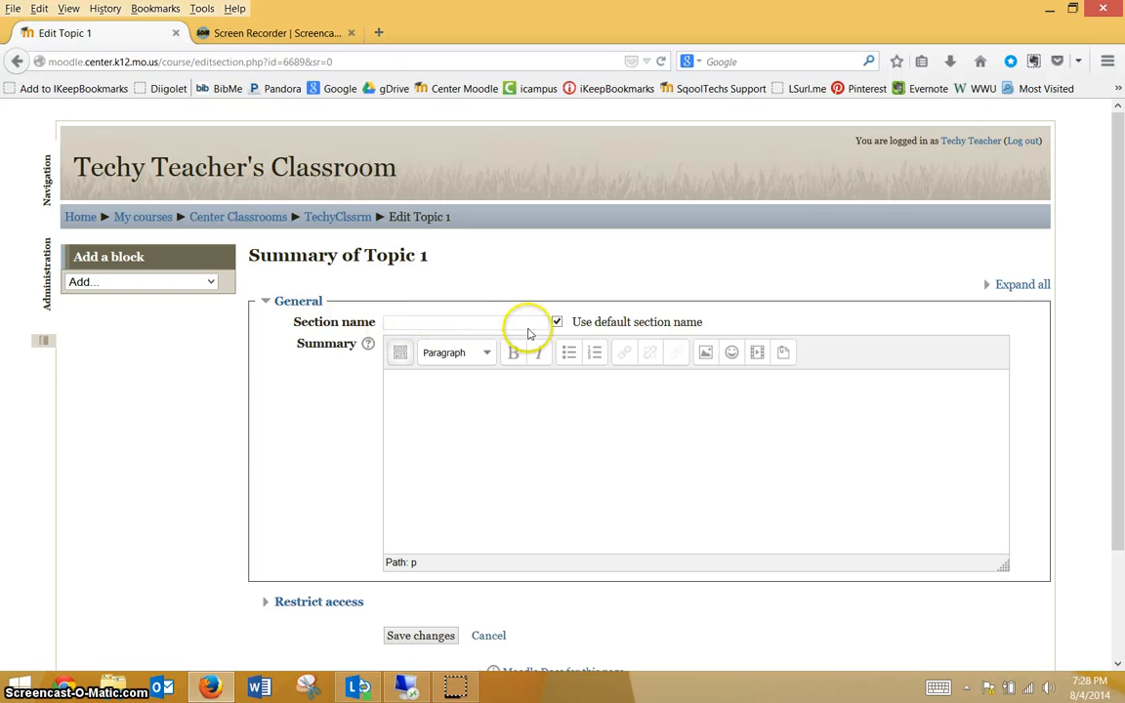
pyautogui.click(557, 321)
pyautogui.click(471, 322)
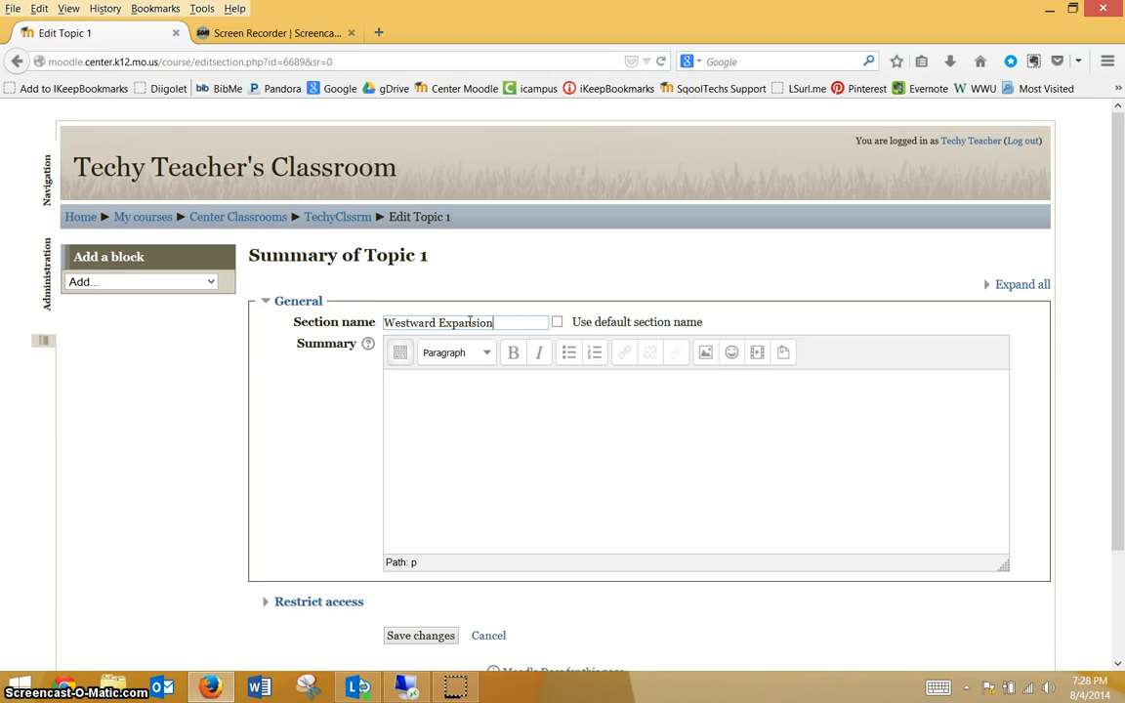
# Enter "Summary of my Westward Expansion" as the section's summary text
pyautogui.click(465, 382)
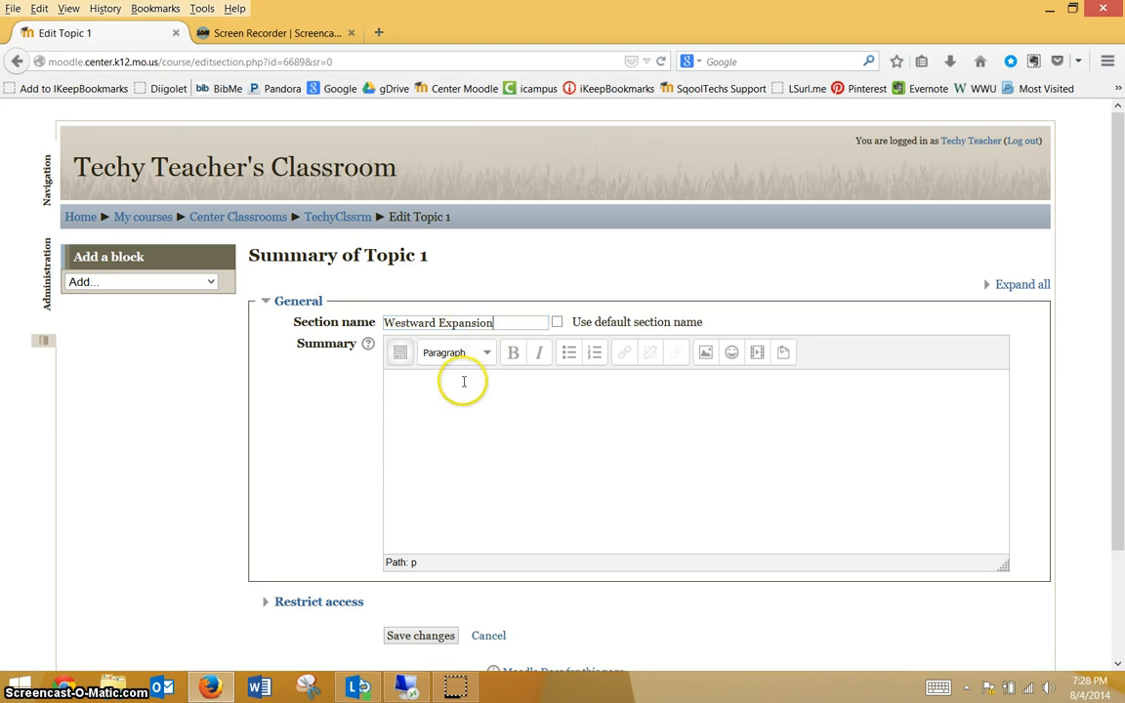
pyautogui.click(455, 383)
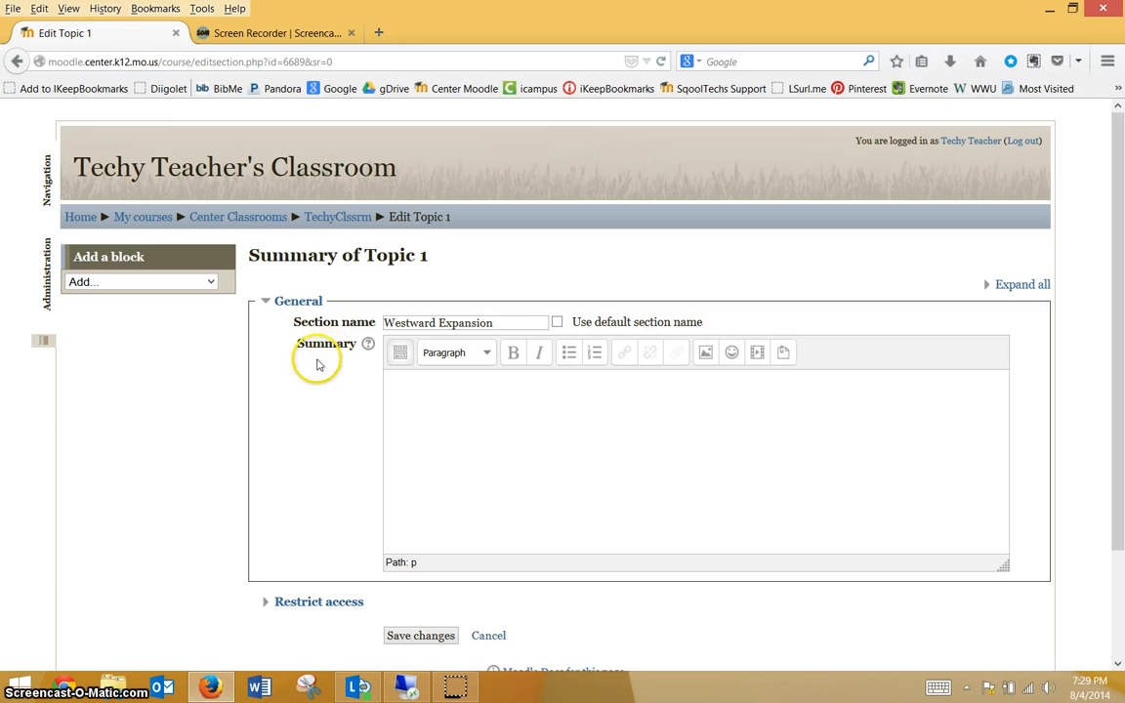
pyautogui.click(437, 431)
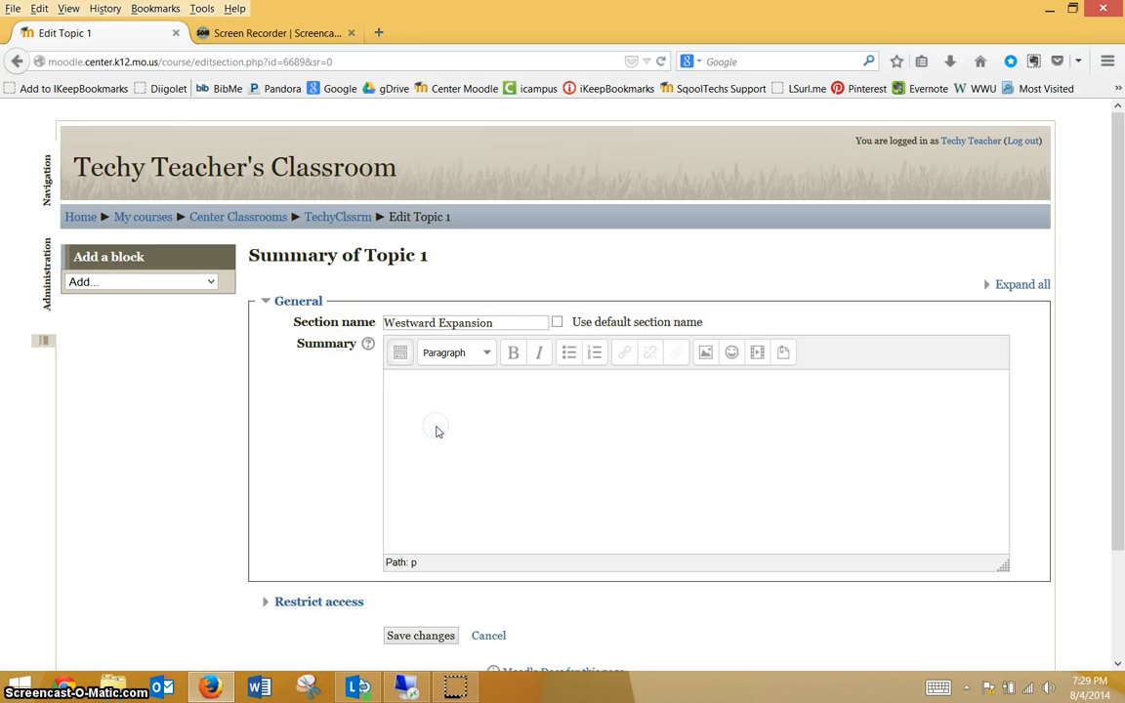
pyautogui.write('Summary of my Westw')
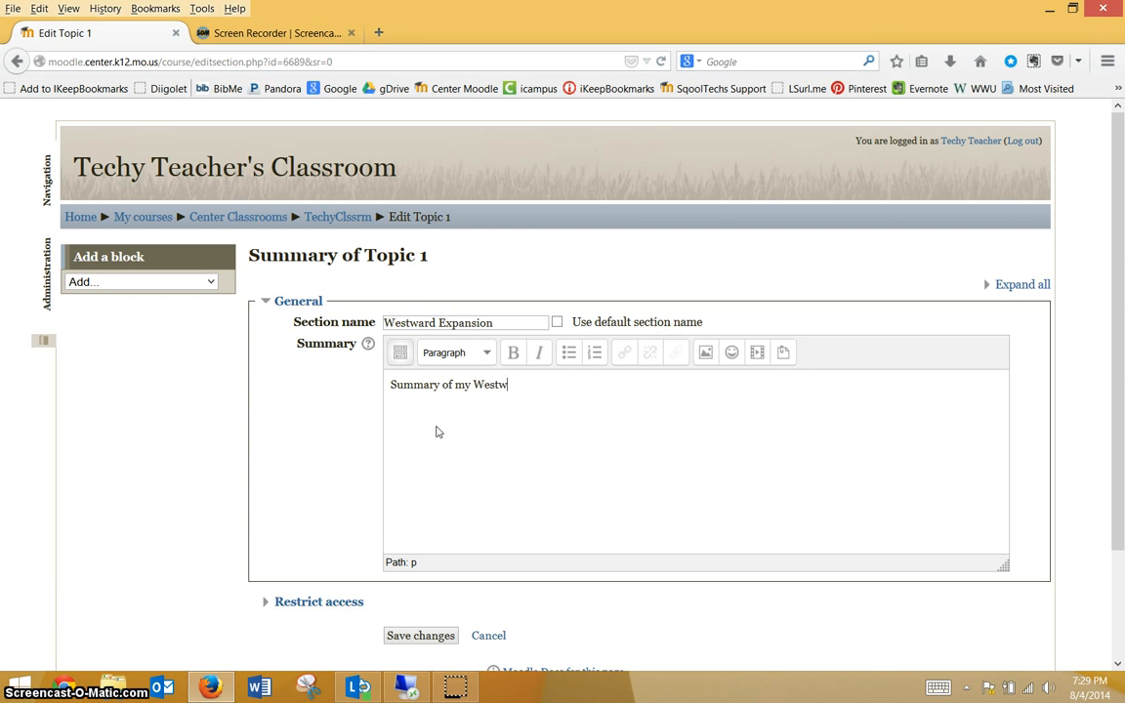
pyautogui.write('ard Expansion')
# Show the full set of editor formatting tools and format the summary text as bold at size 5 (18pt)
pyautogui.click(401, 355)
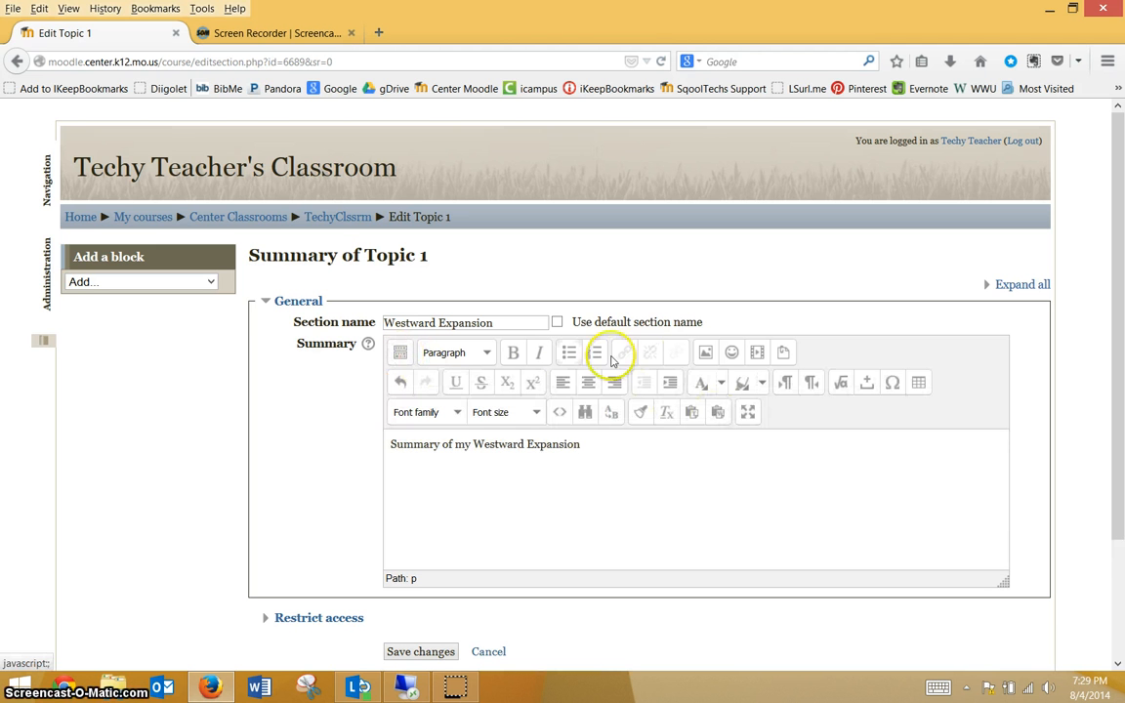
pyautogui.moveTo(600, 445); pyautogui.dragTo(340, 439)
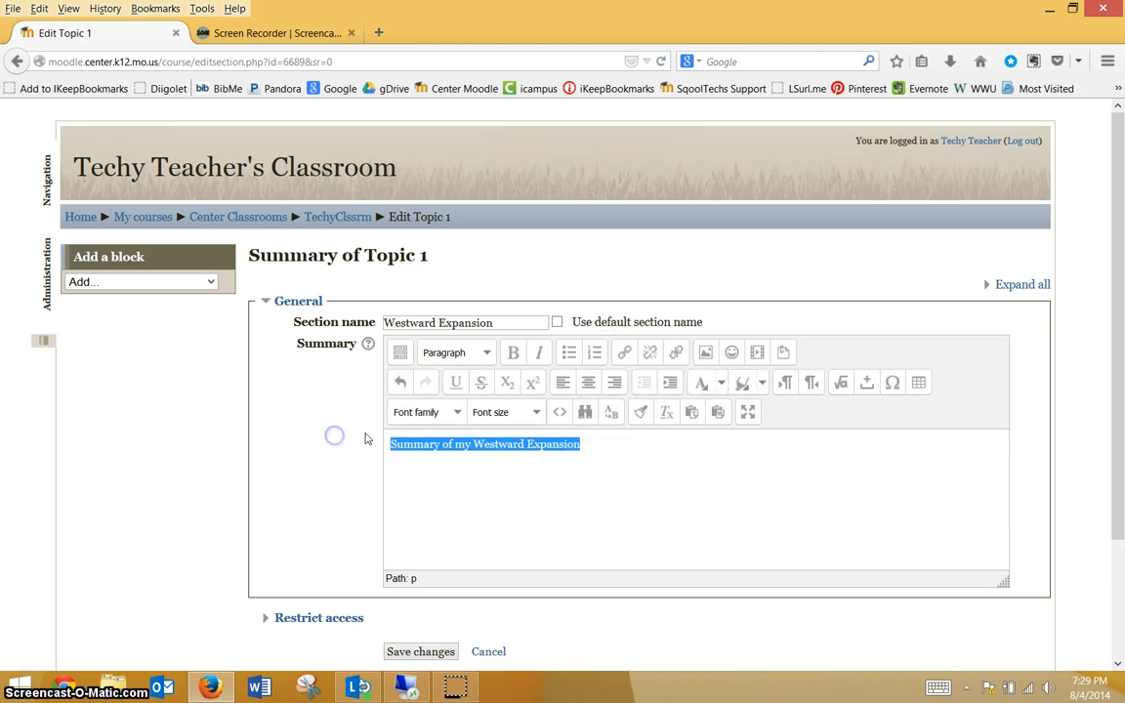
pyautogui.click(513, 353)
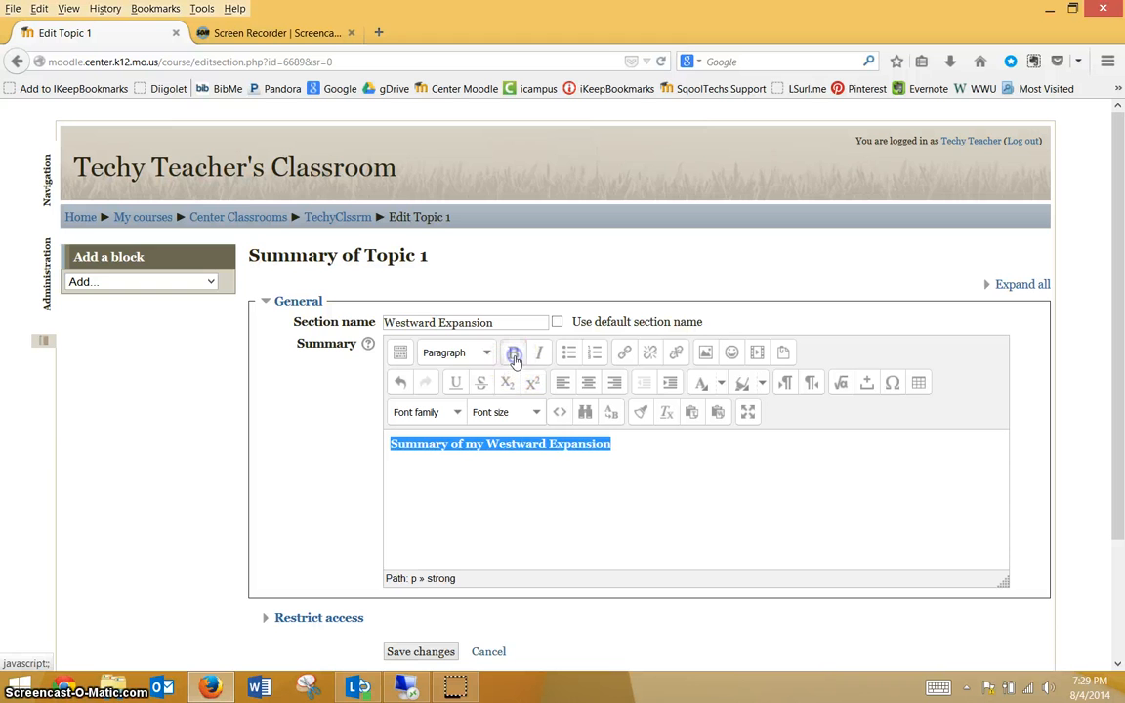
pyautogui.click(540, 415)
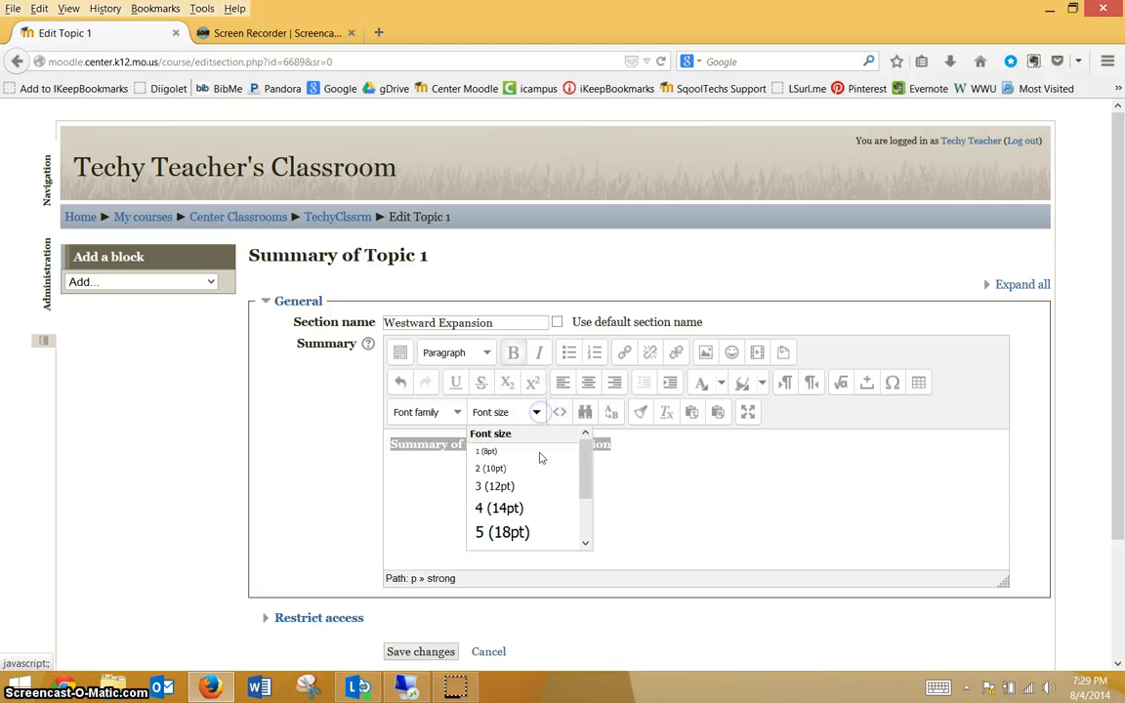
pyautogui.click(515, 532)
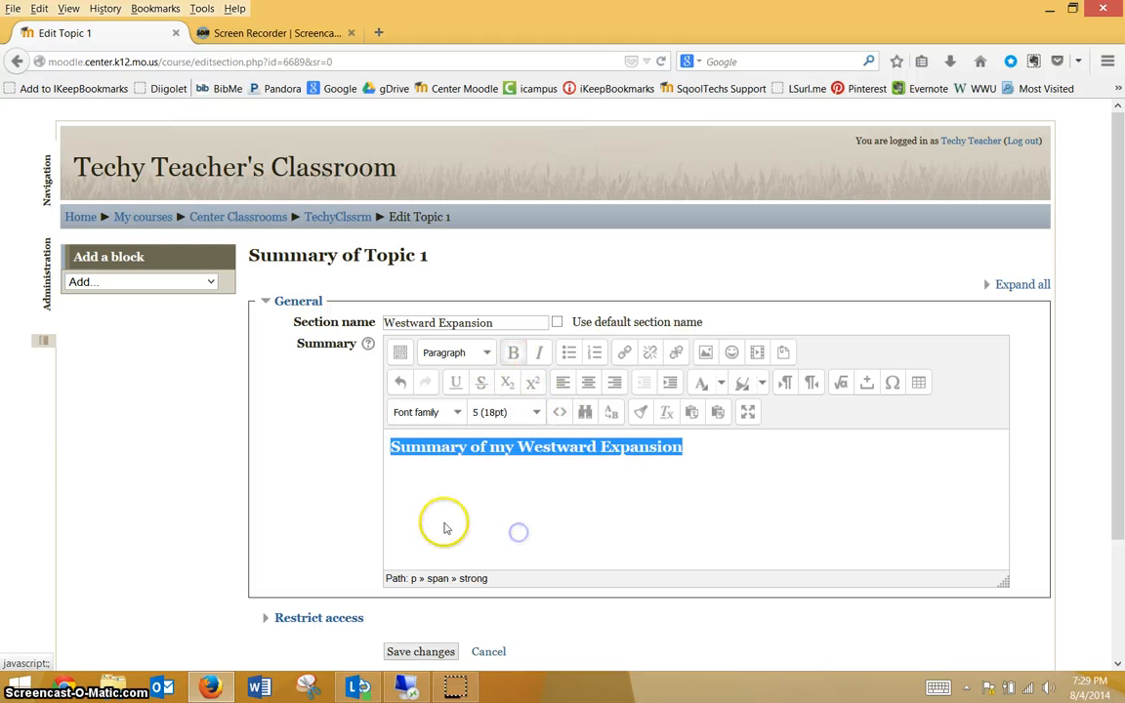
# Expand all of the section's settings, review the Restrict access options, and save the changes
pyautogui.click(1016, 286)
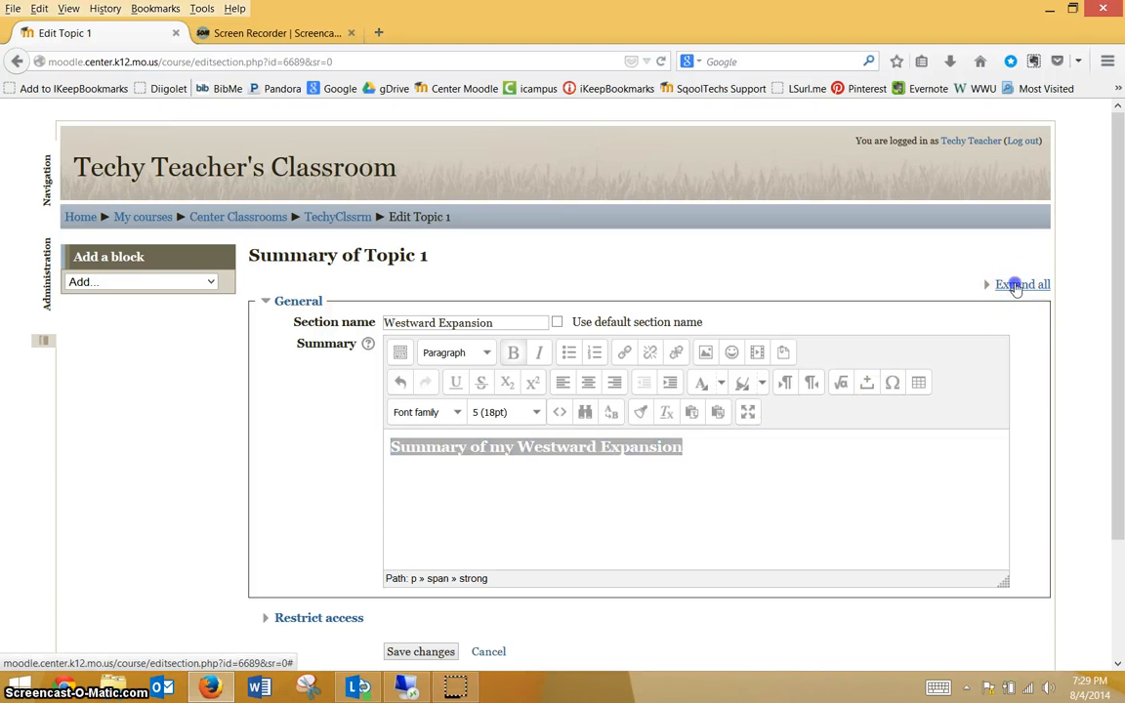
pyautogui.click(992, 334)
pyautogui.scroll(-3, 994, 342)
pyautogui.scroll(-3, 994, 349)
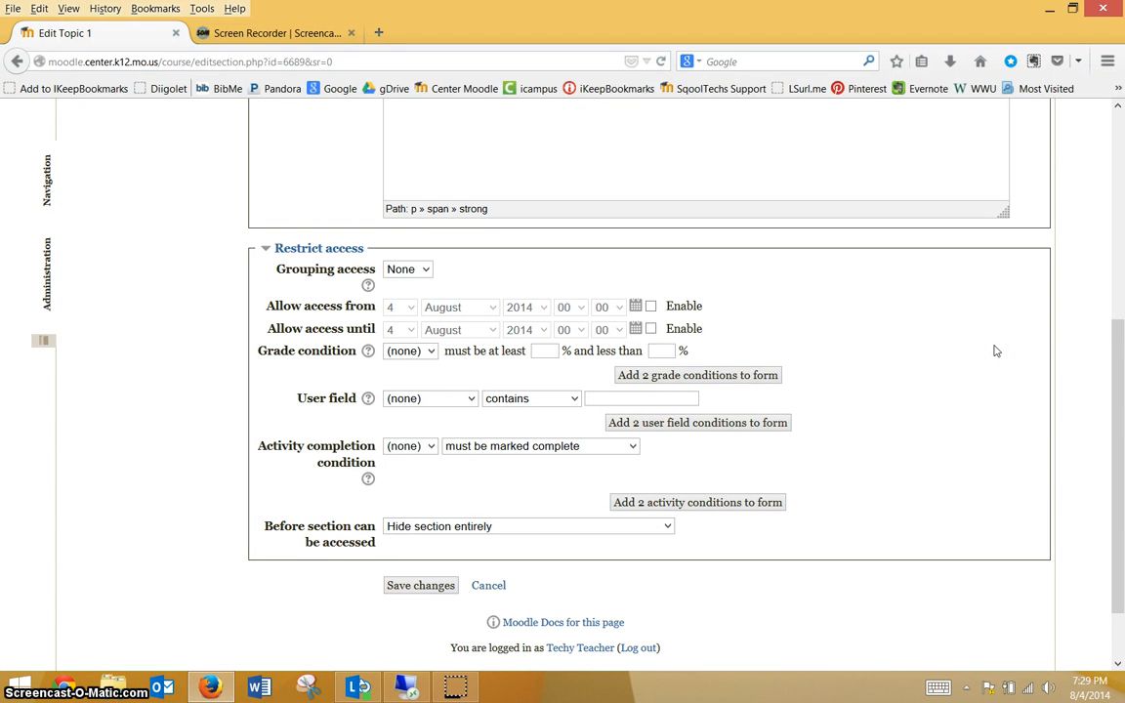
pyautogui.click(301, 271)
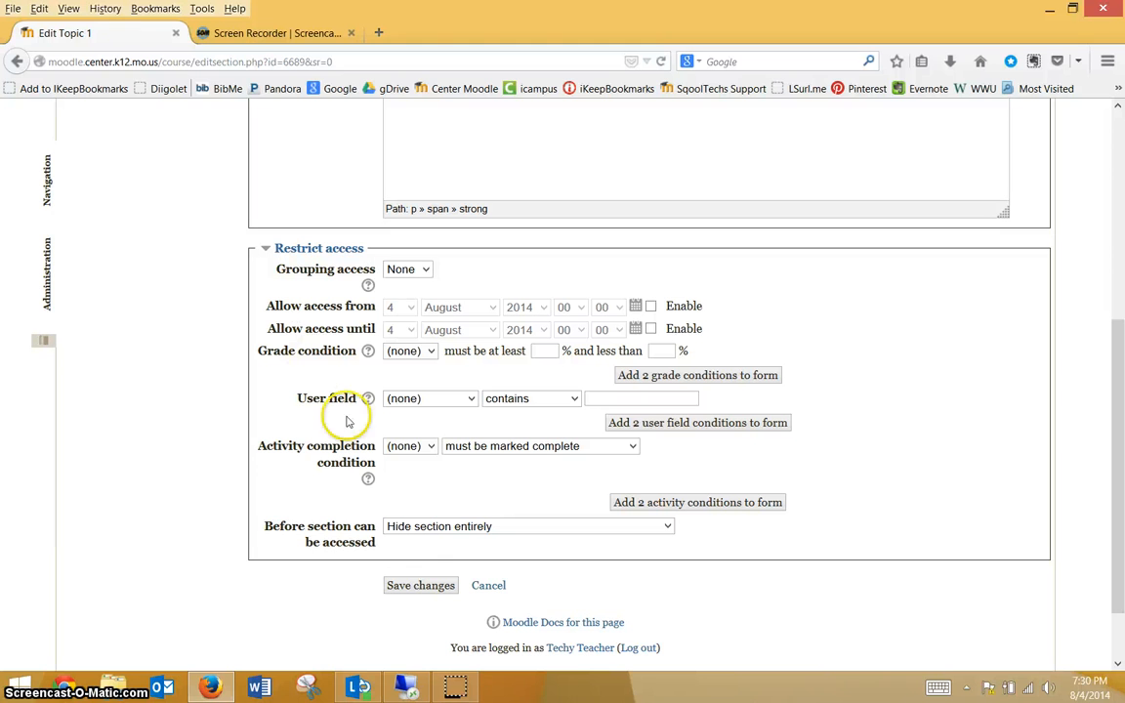
pyautogui.click(406, 586)
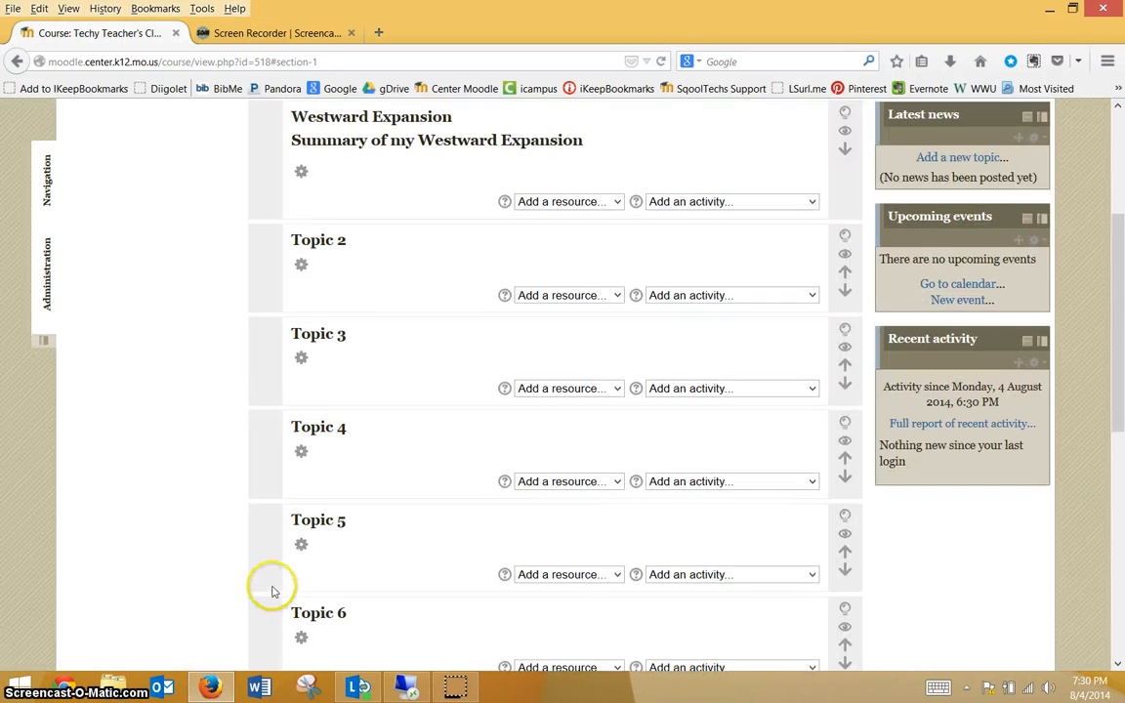
# Delete the summary text of the Westward Expansion section and save the changes
pyautogui.scroll(4, 271, 590)
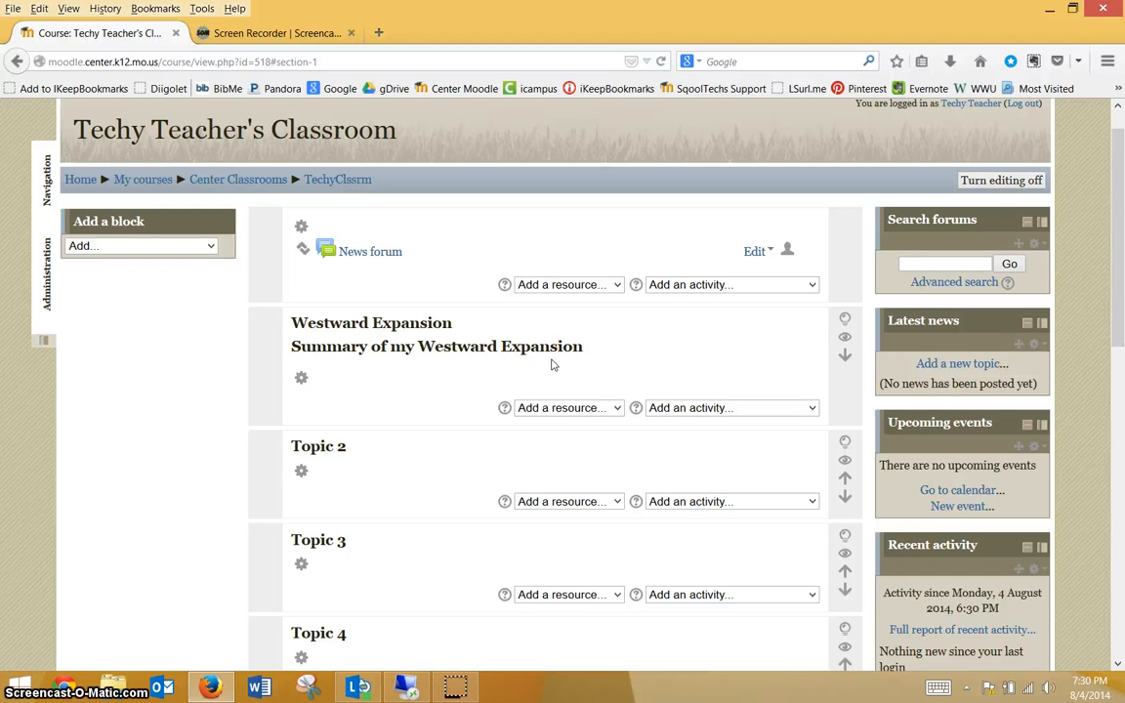
pyautogui.click(302, 381)
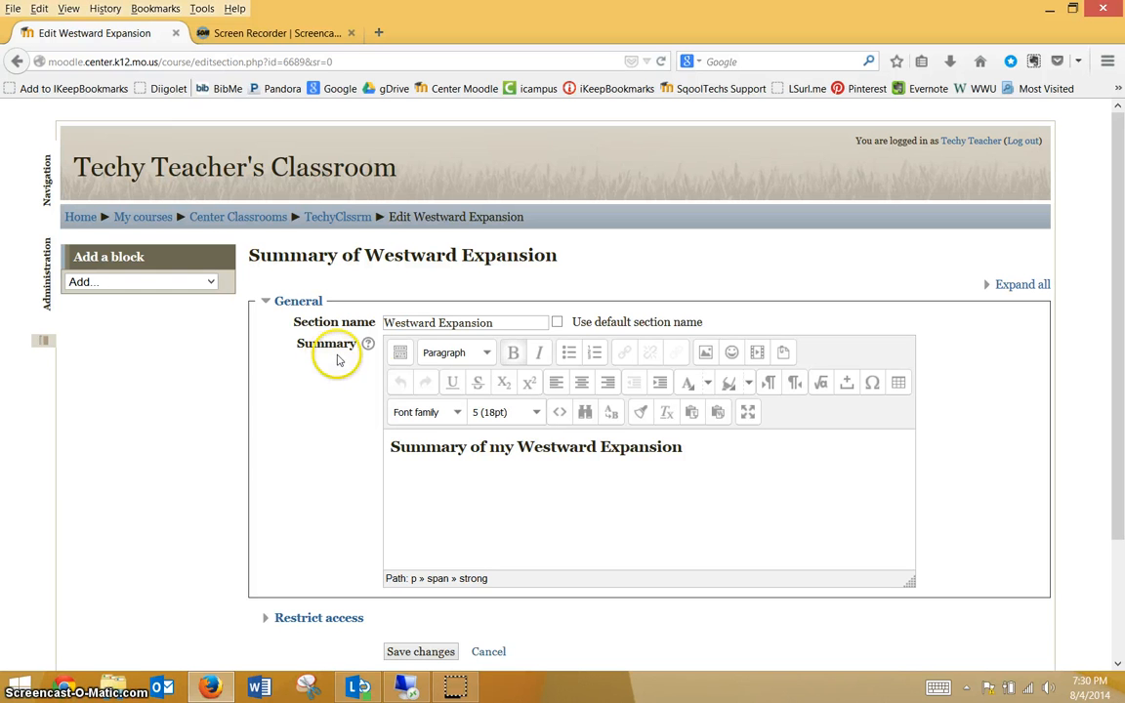
pyautogui.moveTo(711, 451); pyautogui.dragTo(290, 450)
pyautogui.press('Delete')
pyautogui.scroll(-3, 327, 376)
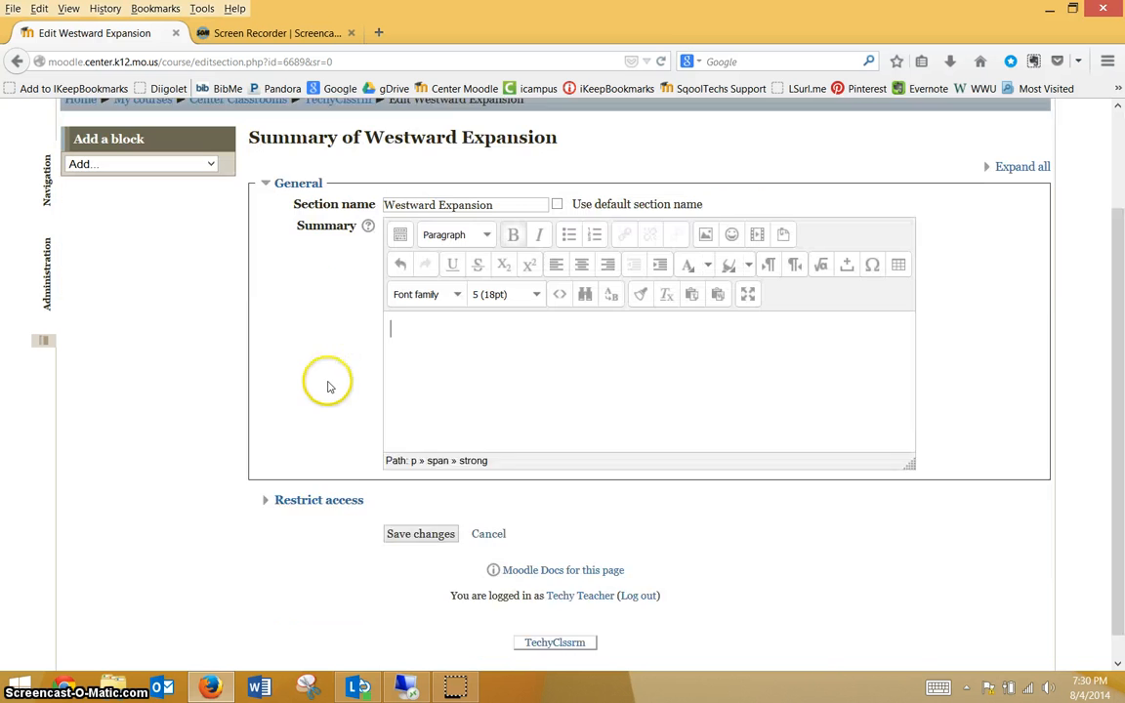
pyautogui.click(420, 509)
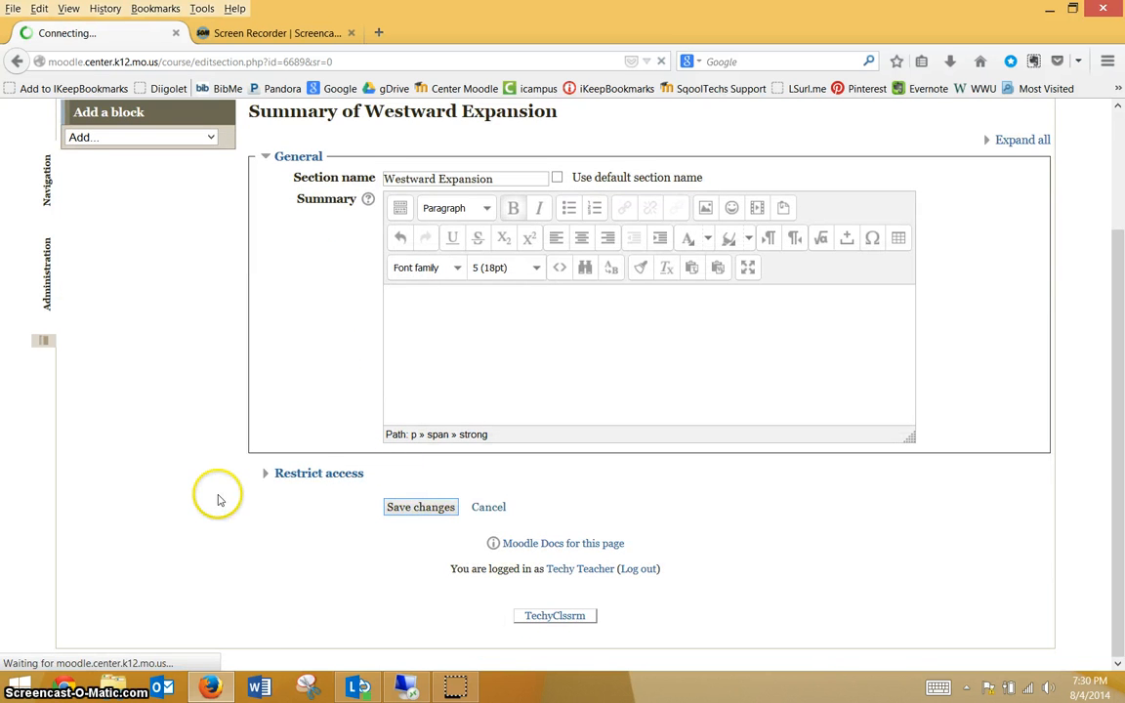
pyautogui.scroll(3, 249, 384)
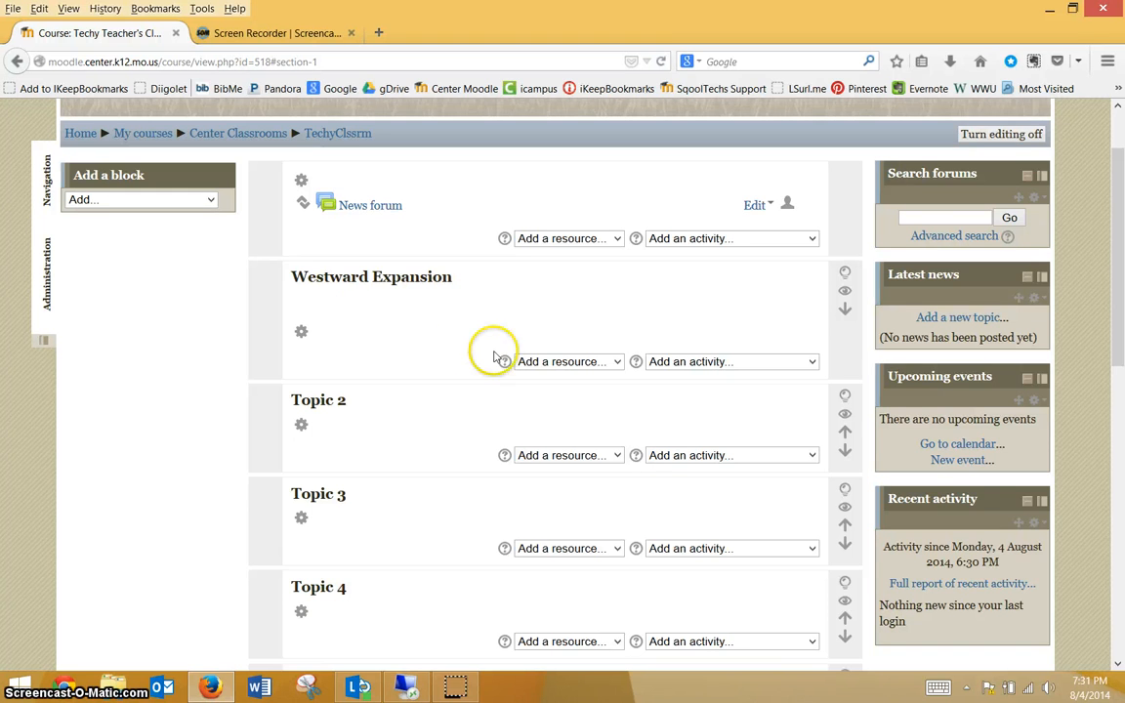
# Add a File resource to the Westward Expansion section and name it "Course Syllabus"
pyautogui.click(555, 363)
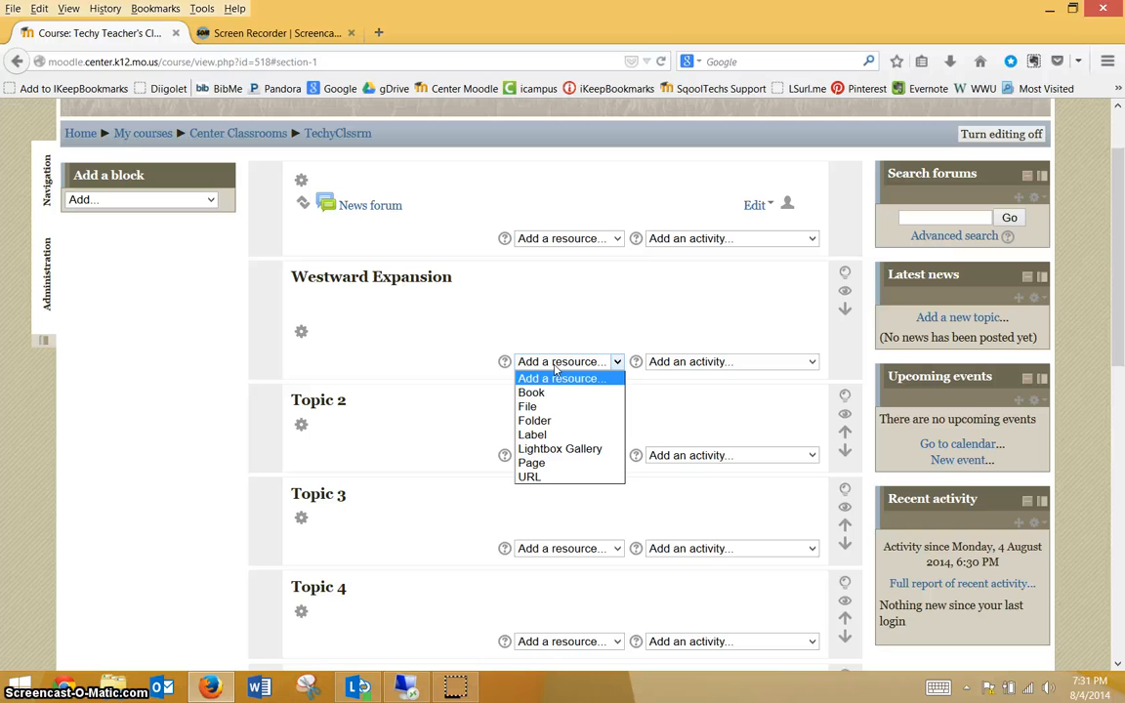
pyautogui.click(544, 415)
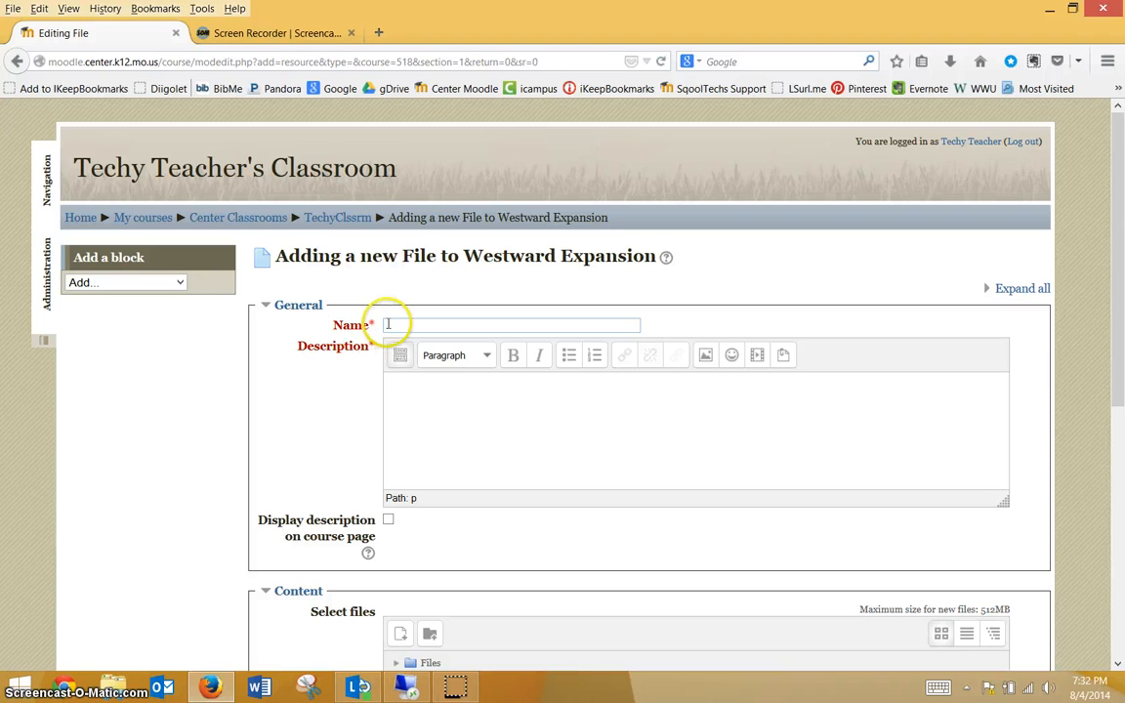
pyautogui.click(388, 324)
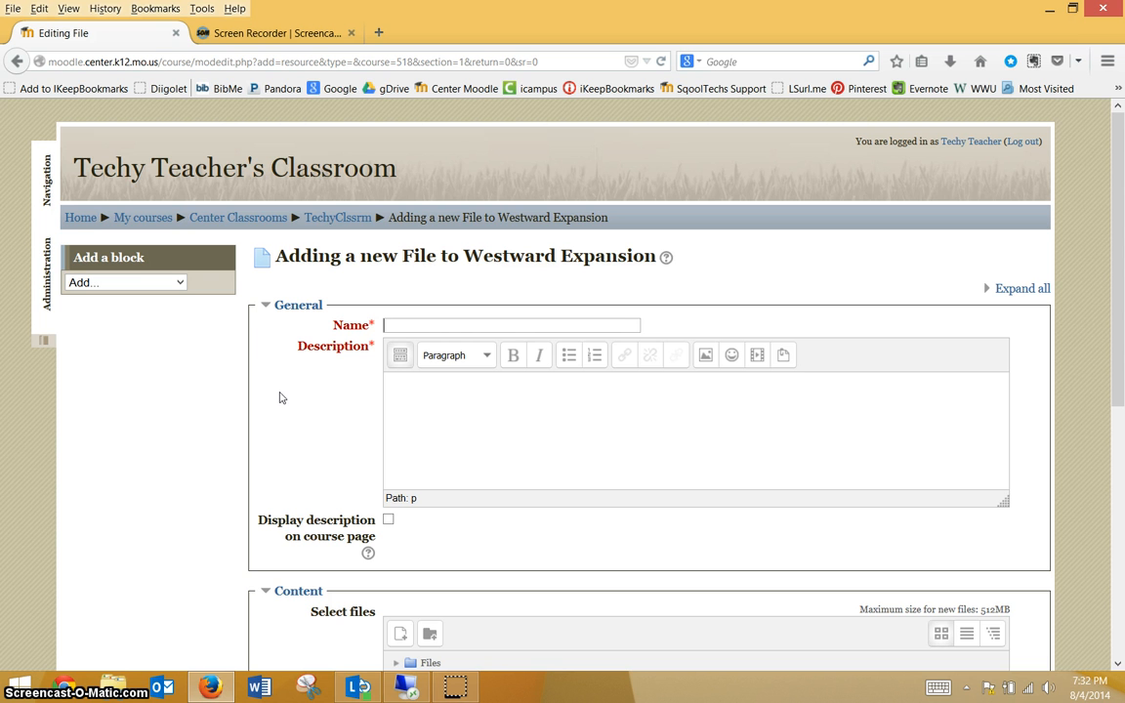
pyautogui.write('Course ')
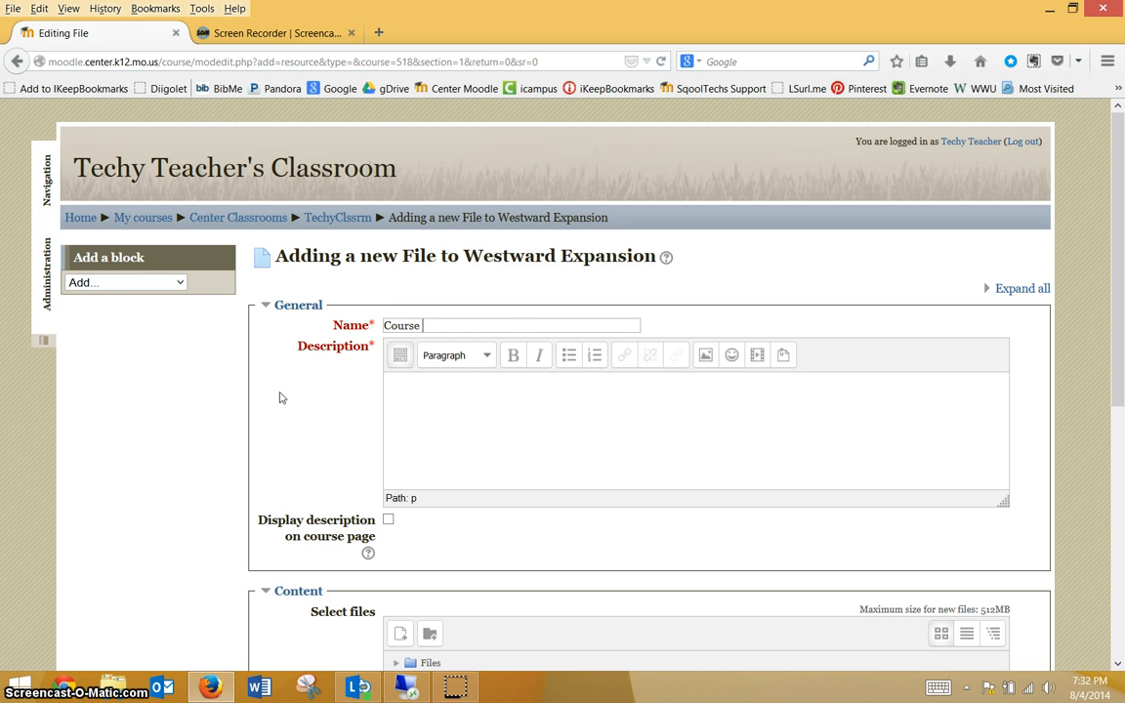
pyautogui.write('Syllabus')
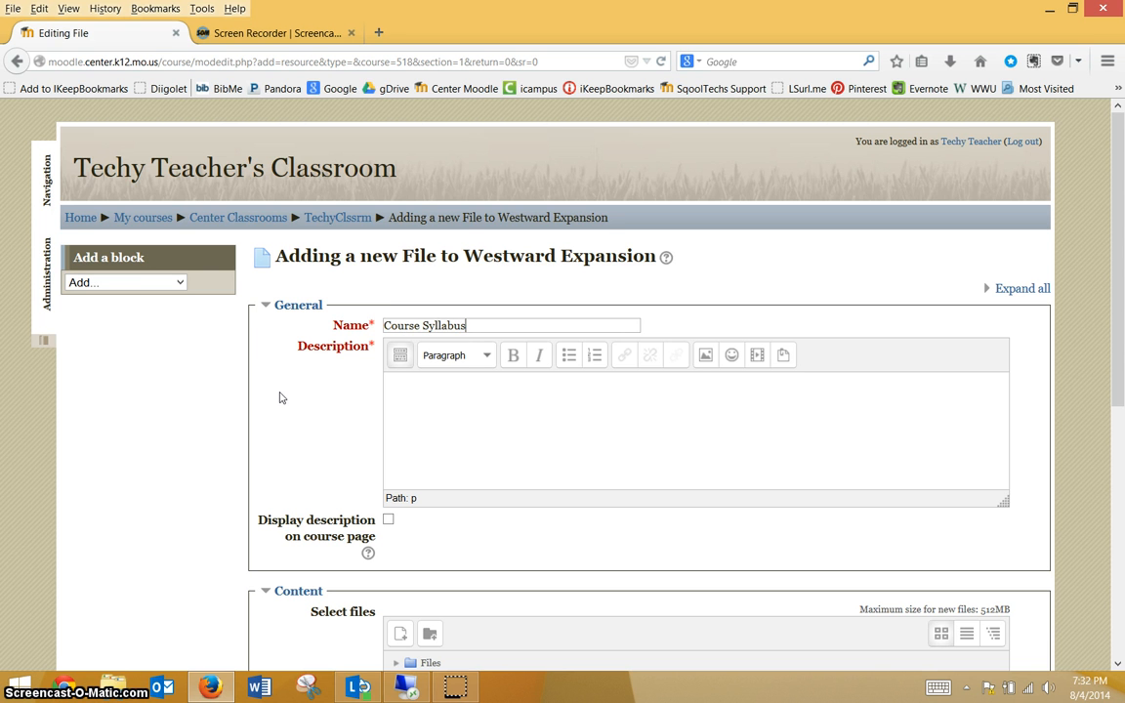
# Enter "syllabus" as the file resource's description and show the full set of editor formatting tools
pyautogui.click(311, 400)
pyautogui.click(401, 415)
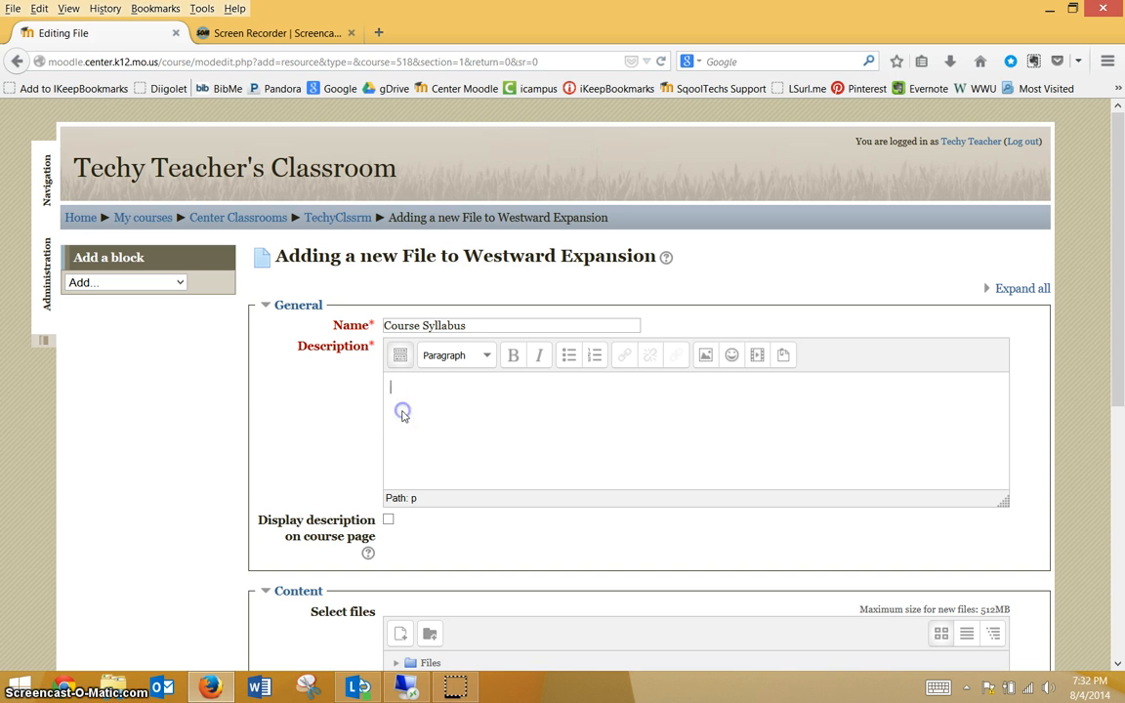
pyautogui.write('syl')
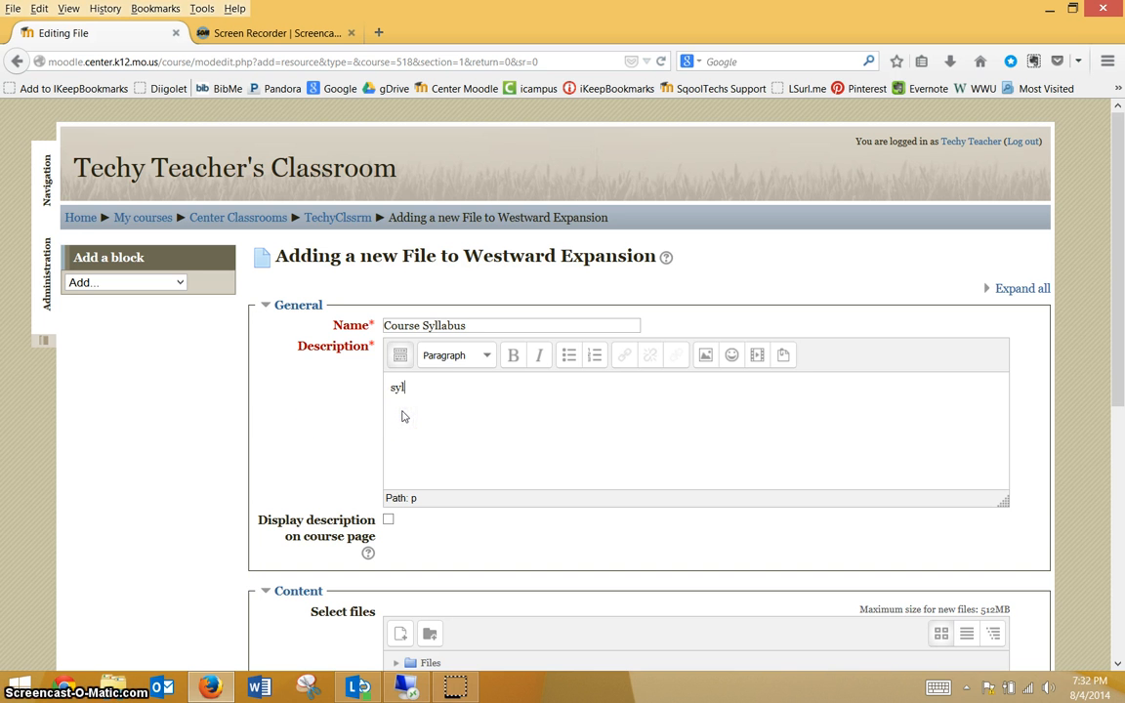
pyautogui.write('labus')
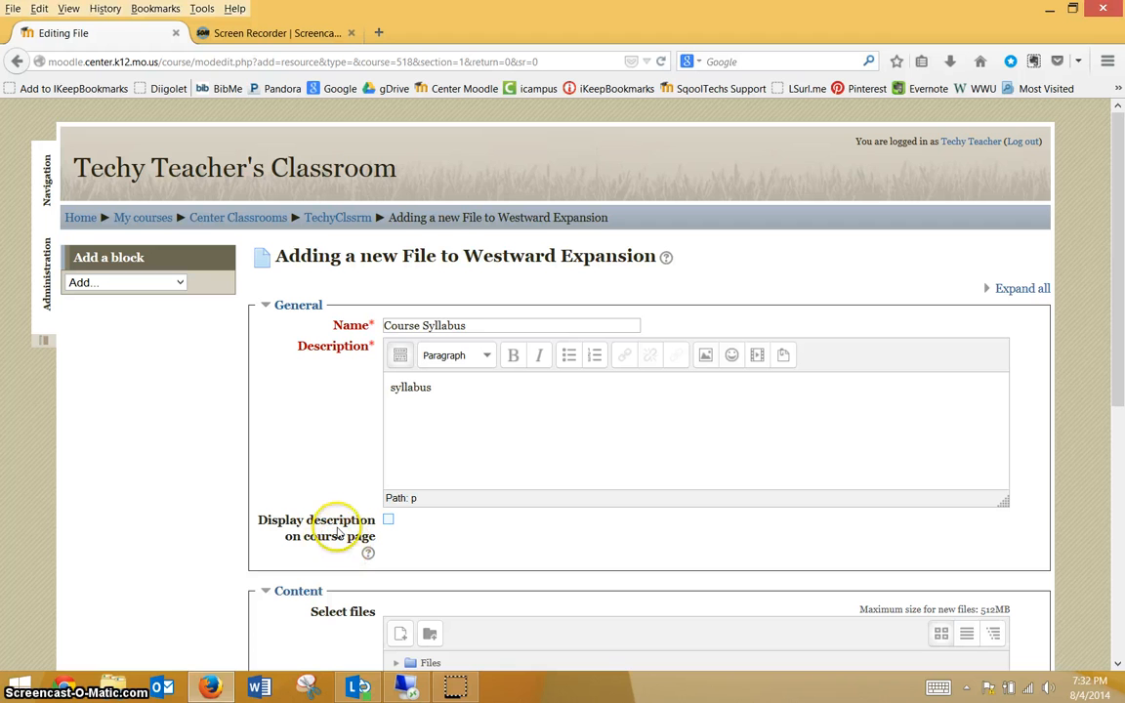
pyautogui.click(400, 358)
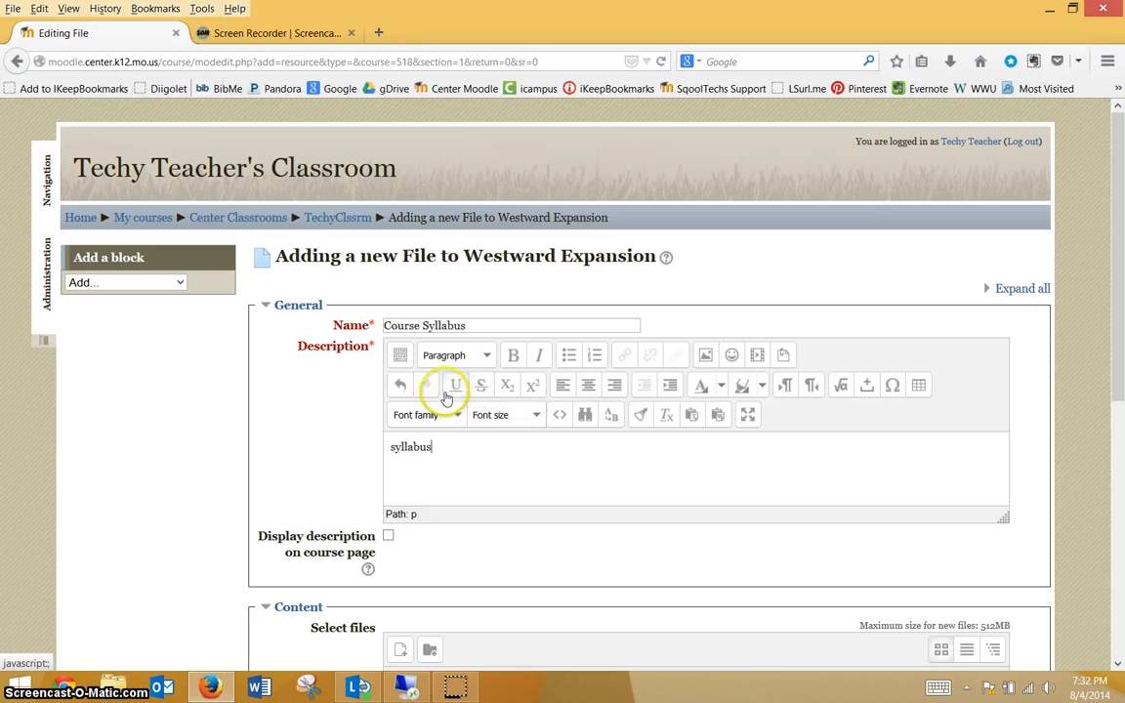
# Expand all settings sections of the new file resource
pyautogui.scroll(-1, 356, 387)
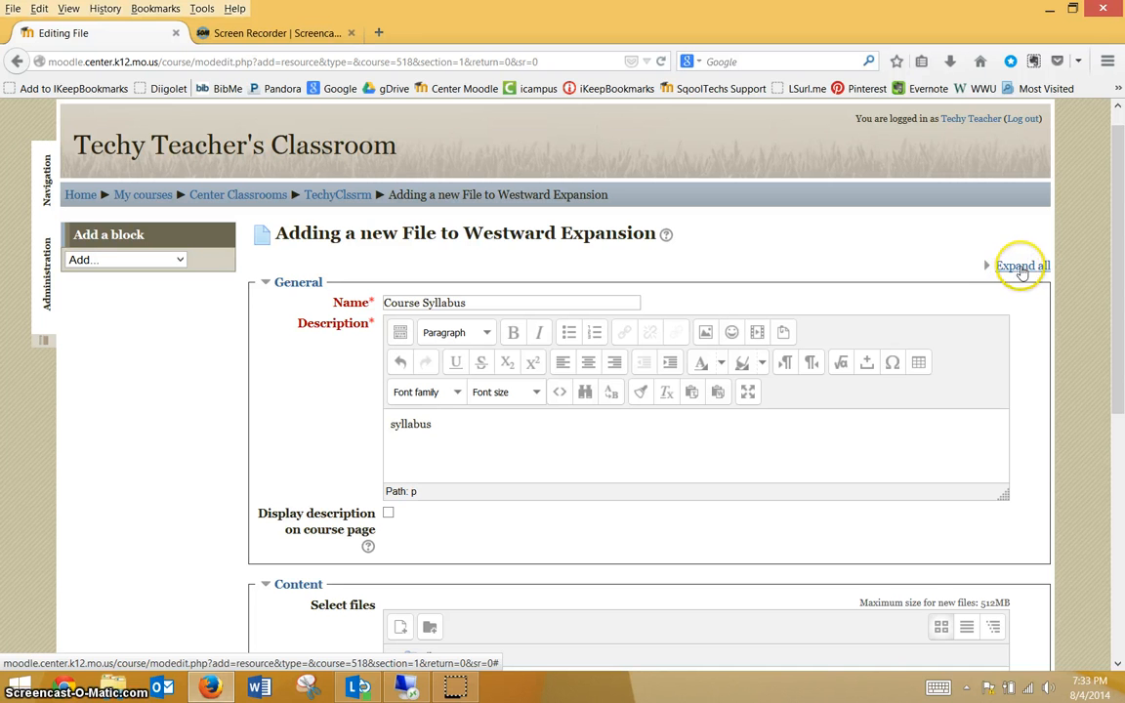
pyautogui.click(1019, 268)
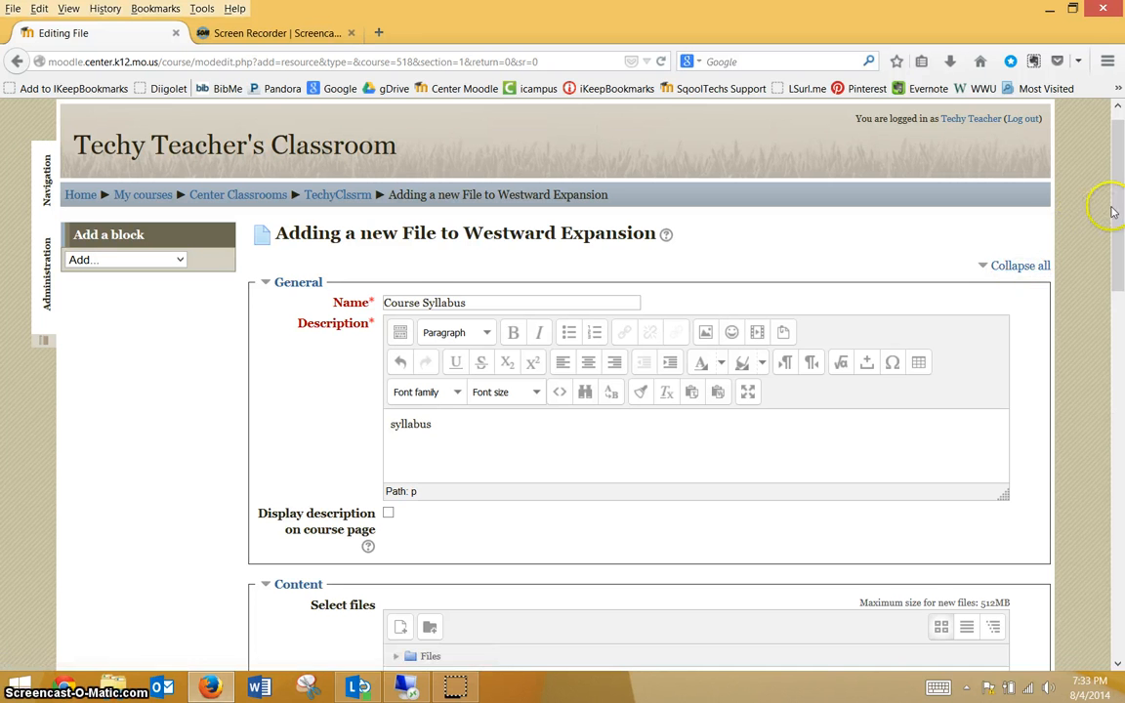
pyautogui.moveTo(1113, 217); pyautogui.dragTo(1119, 327)
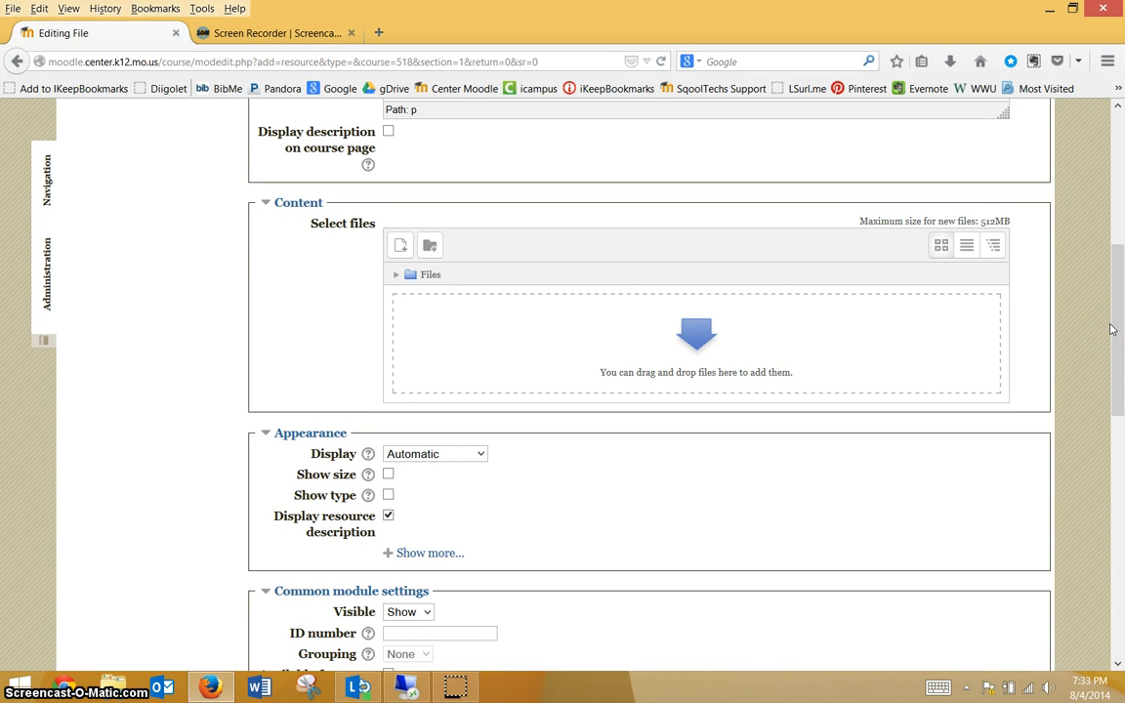
# Upload WE Advanced Organizer.doc from the Westward Expansion folder on My Passport (E:) as the resource's content
pyautogui.click(401, 247)
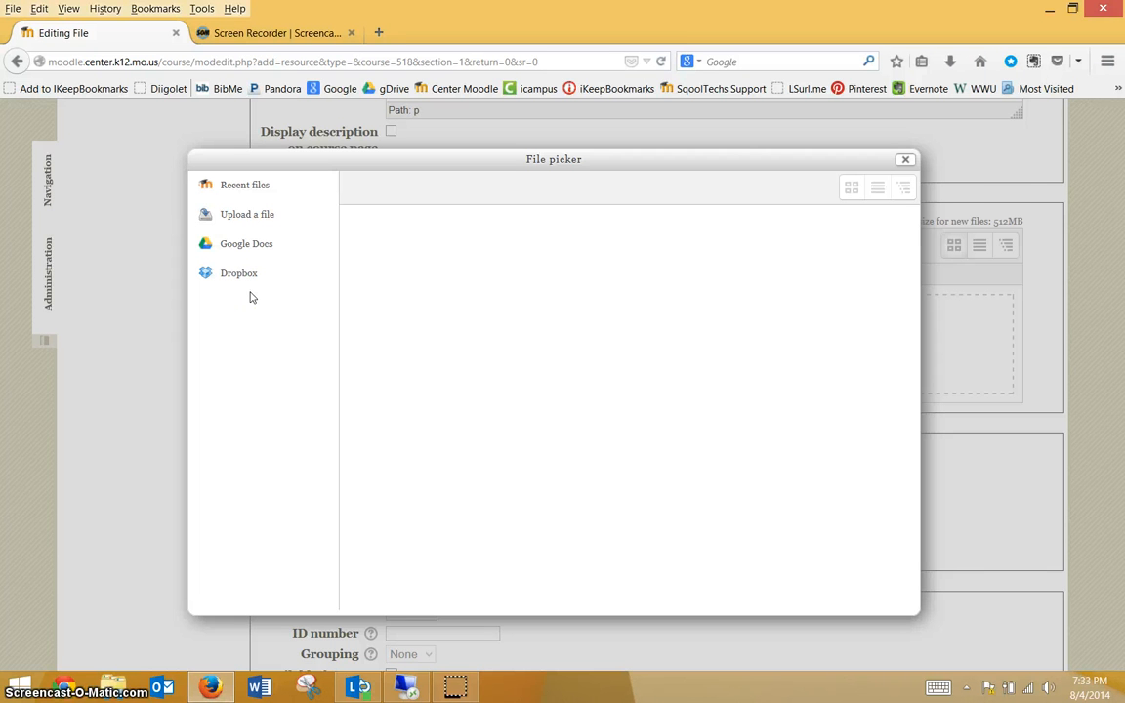
pyautogui.click(254, 216)
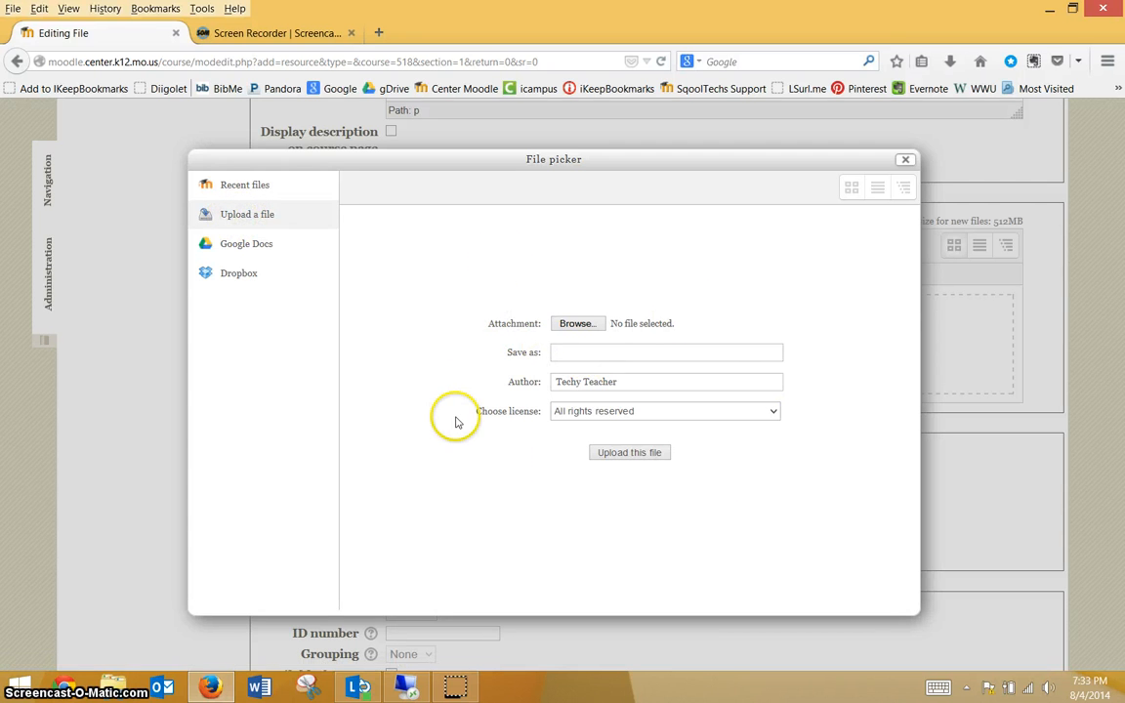
pyautogui.click(575, 324)
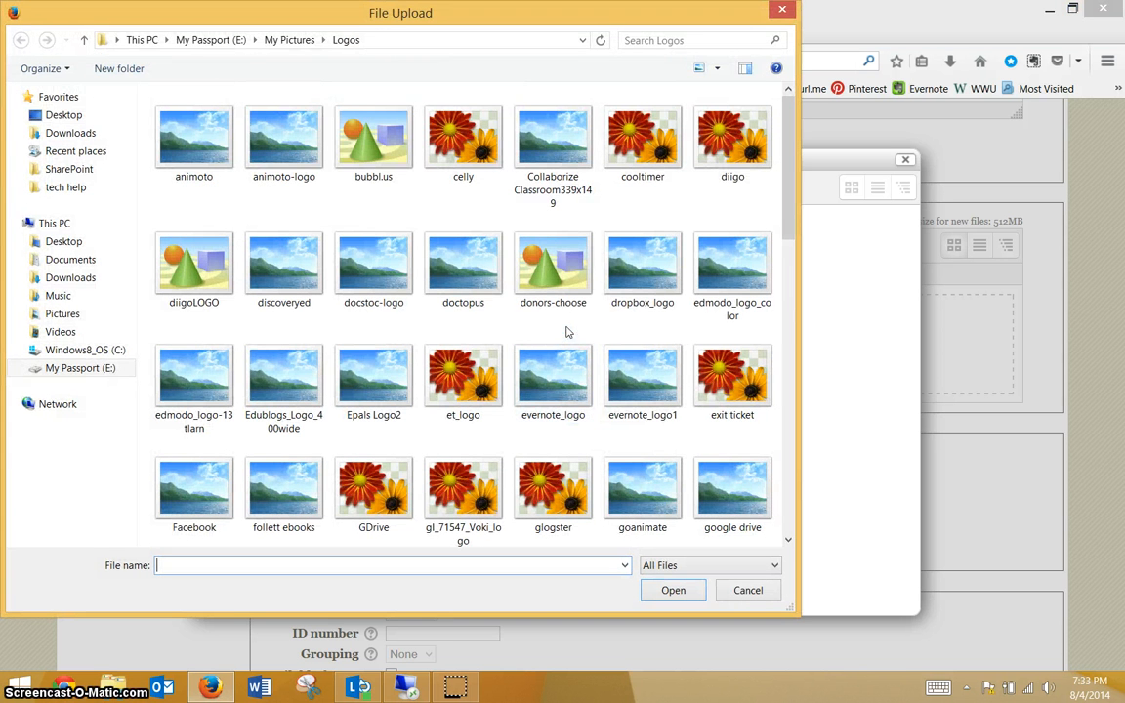
pyautogui.click(83, 368)
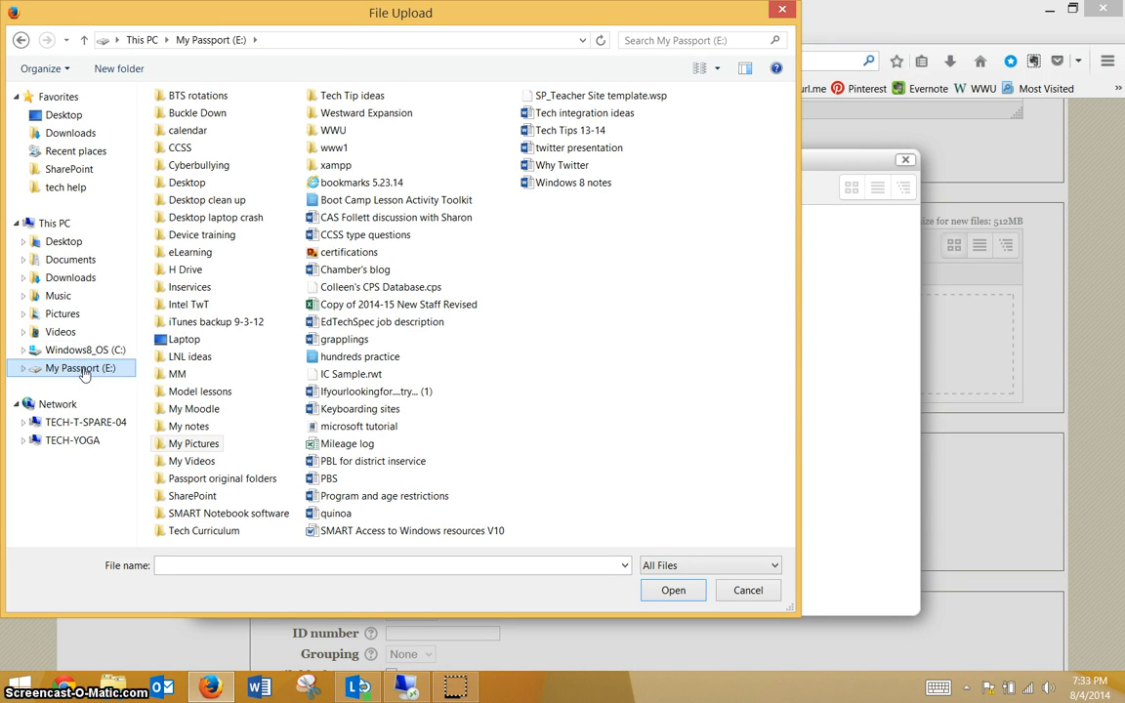
pyautogui.doubleClick(354, 113)
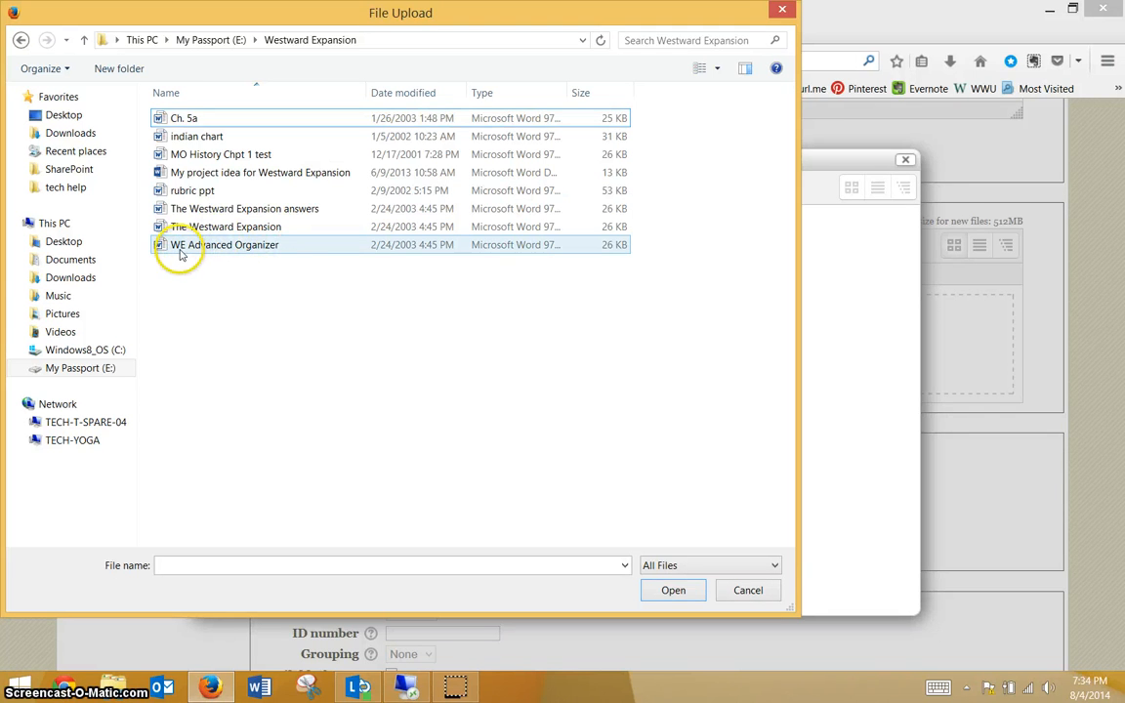
pyautogui.click(213, 249)
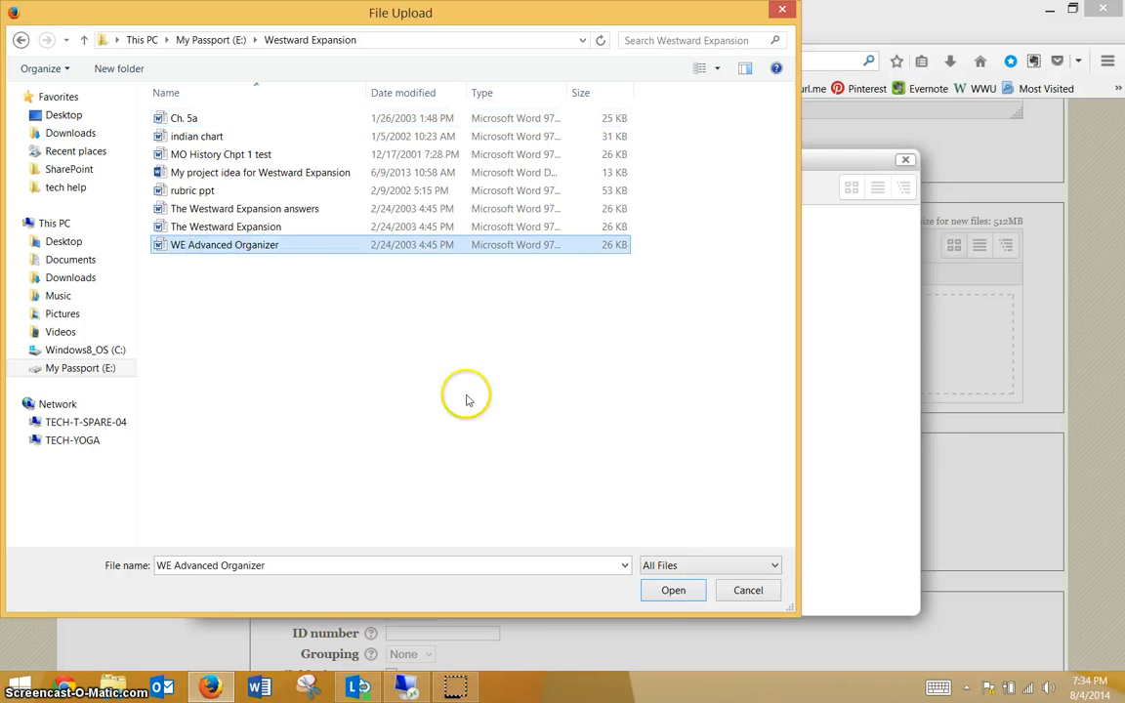
pyautogui.click(670, 590)
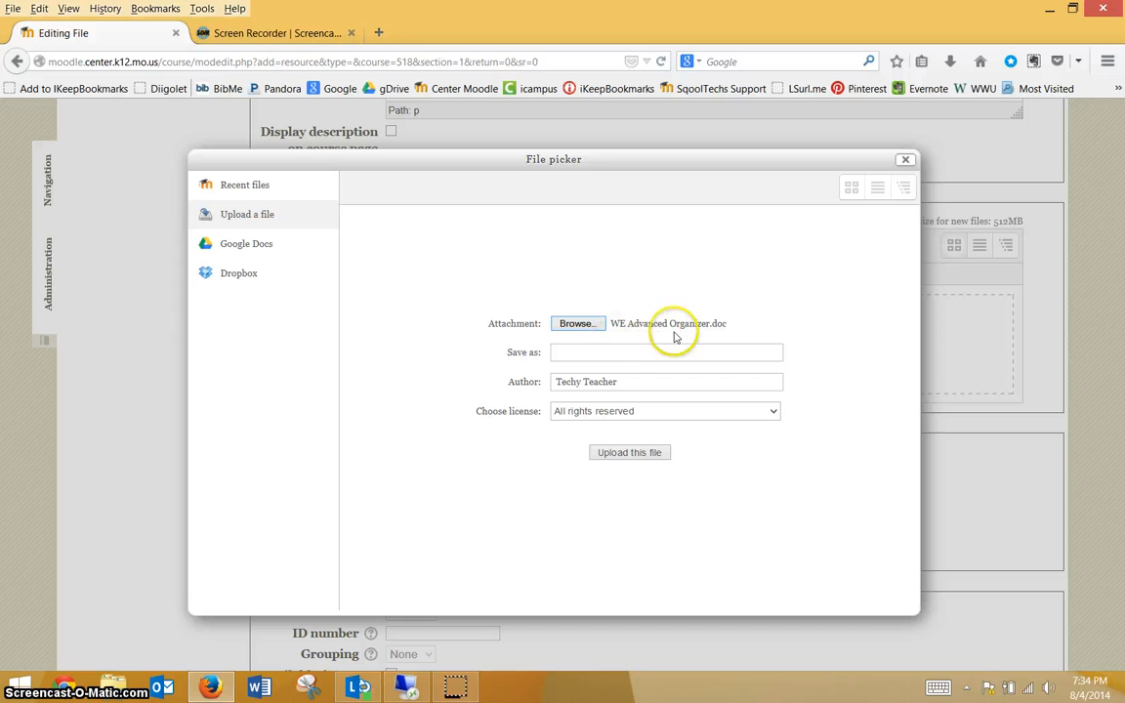
pyautogui.click(618, 453)
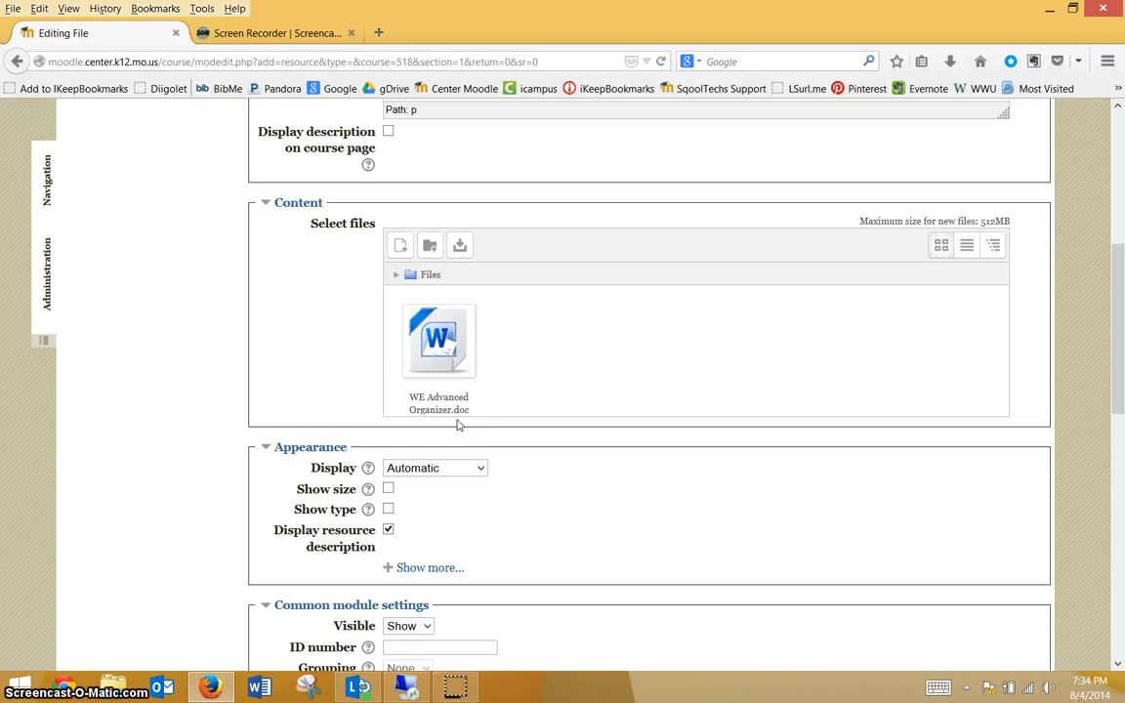
# Set the file's display option to Force download in the Appearance settings
pyautogui.scroll(-4, 458, 424)
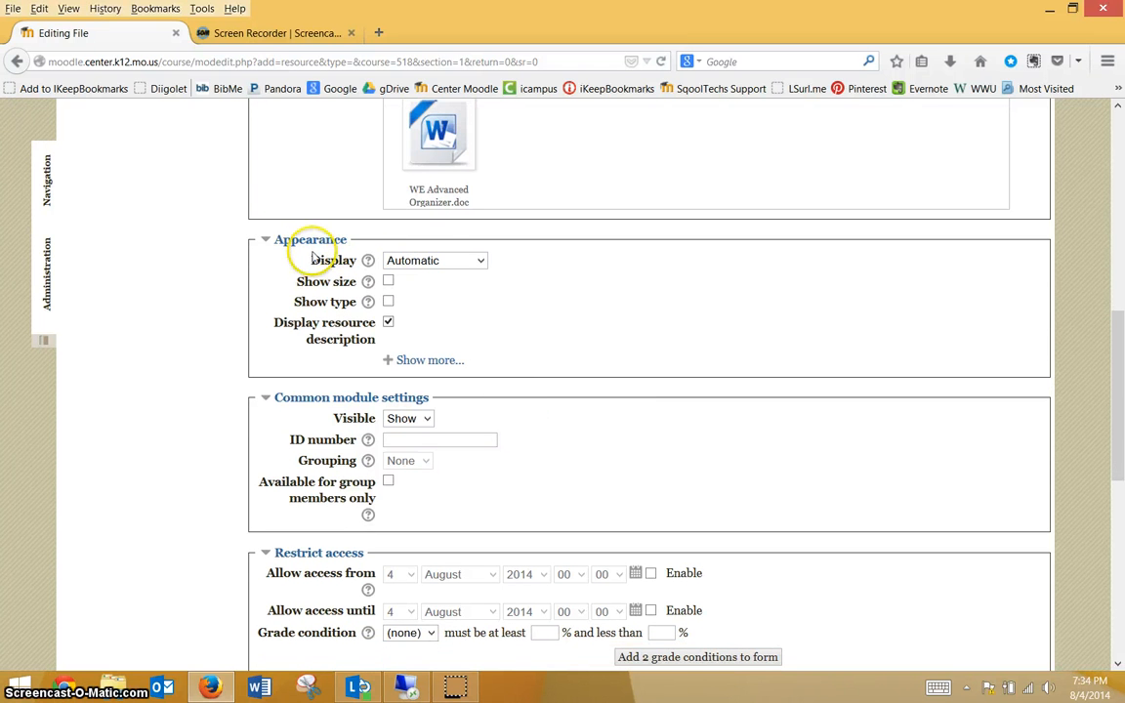
pyautogui.click(481, 262)
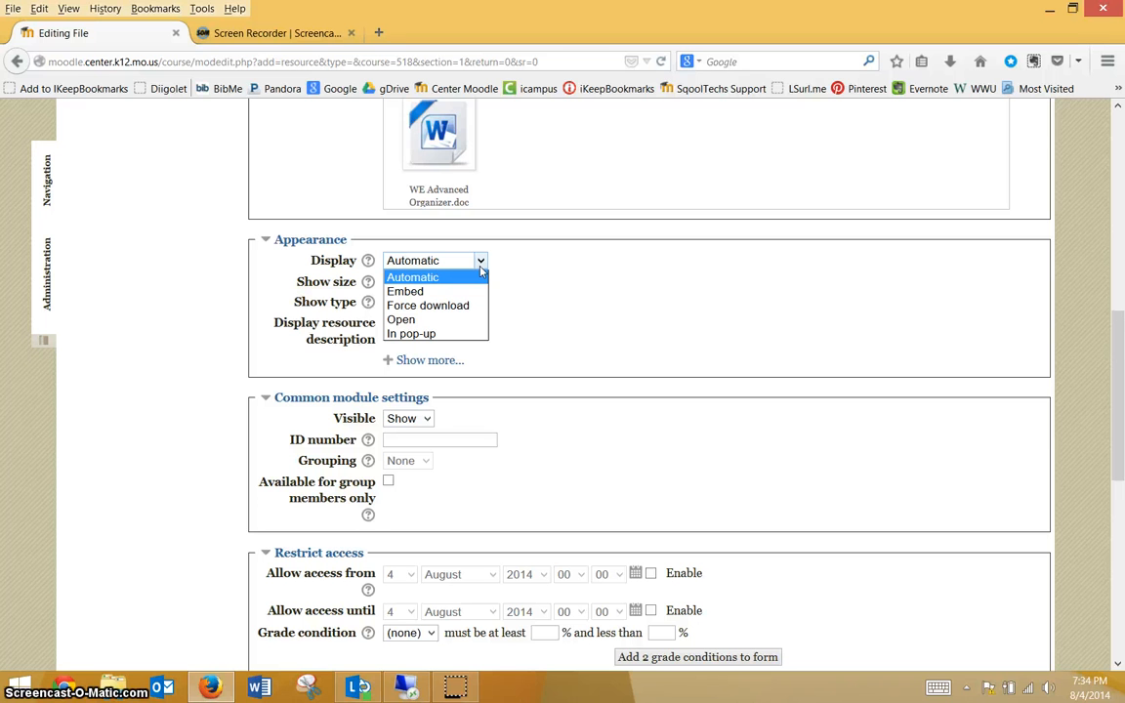
pyautogui.click(417, 306)
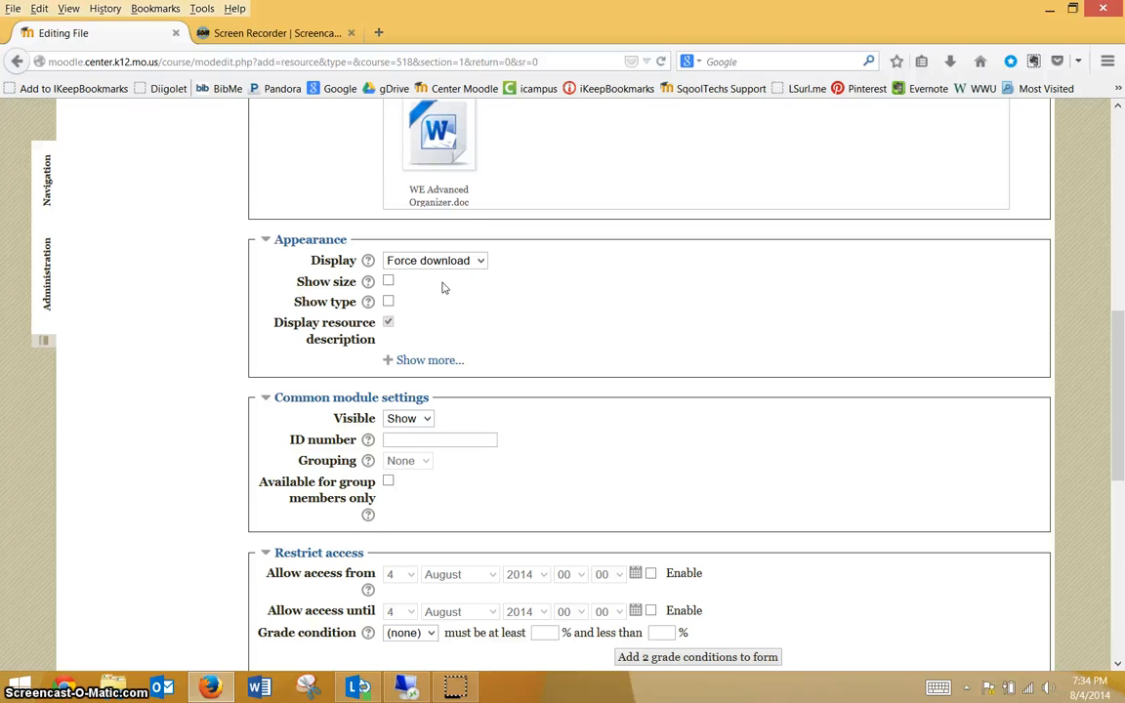
# Review the common module, restrict access and activity completion settings, and save the file resource, returning to the course
pyautogui.scroll(-5, 190, 340)
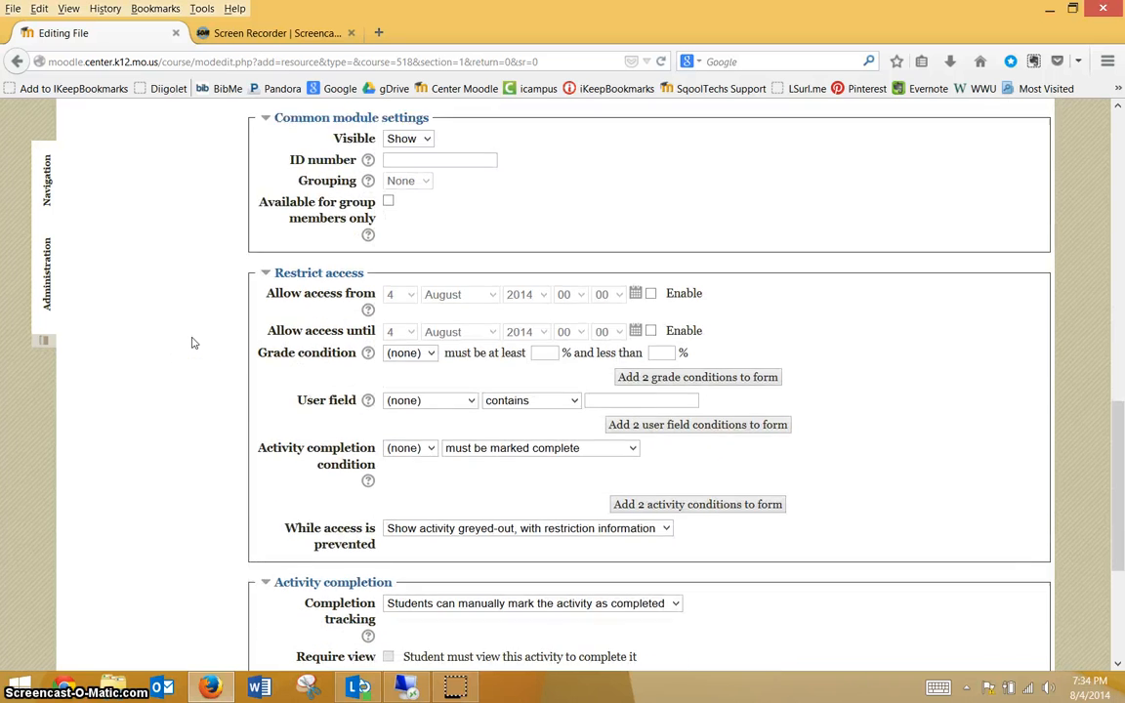
pyautogui.scroll(1, 191, 342)
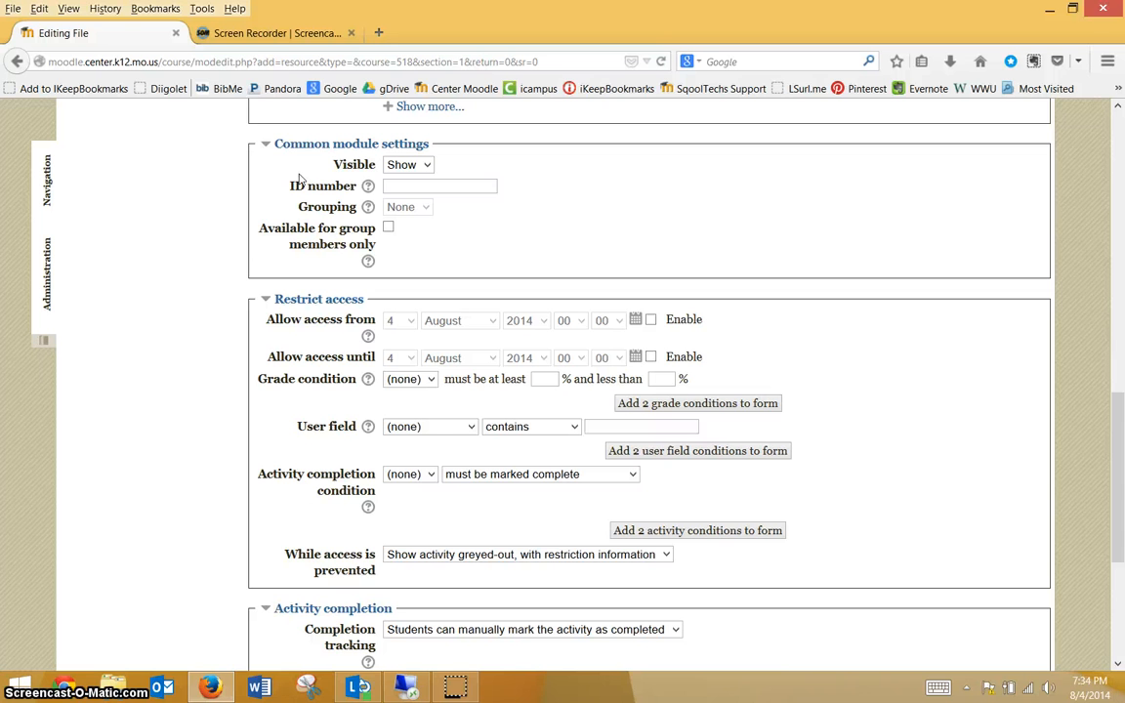
pyautogui.scroll(-3, 214, 221)
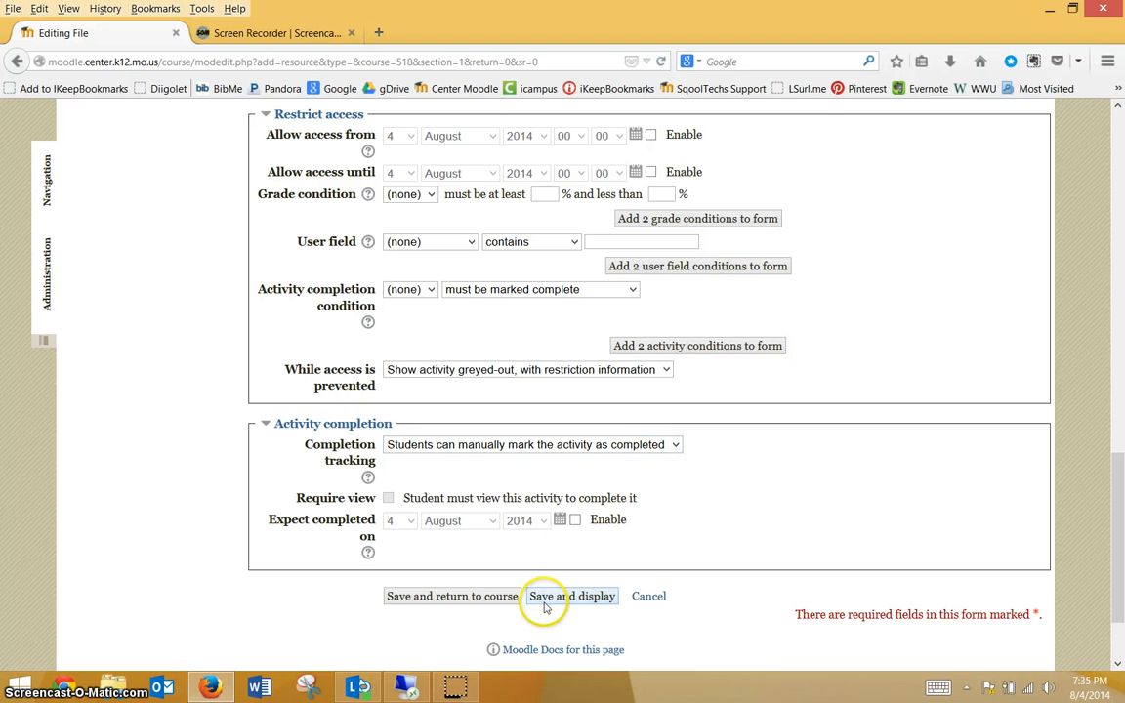
pyautogui.click(461, 596)
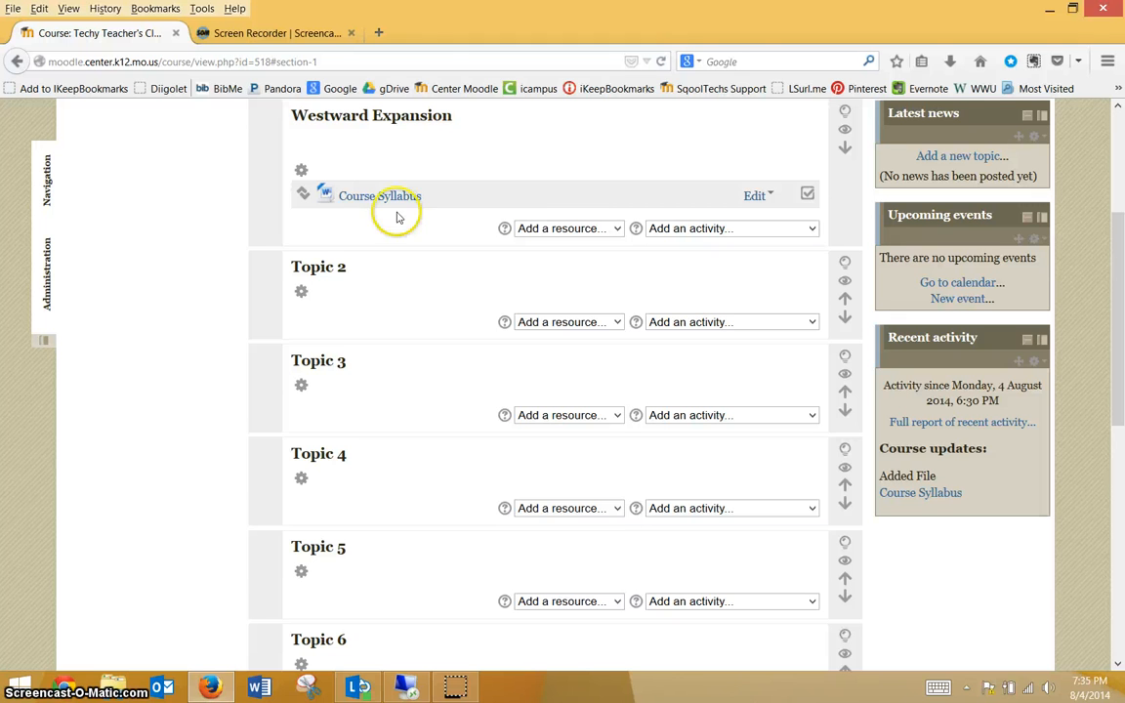
# Open Google in a new browser tab and search for "westward expansion"
pyautogui.click(379, 33)
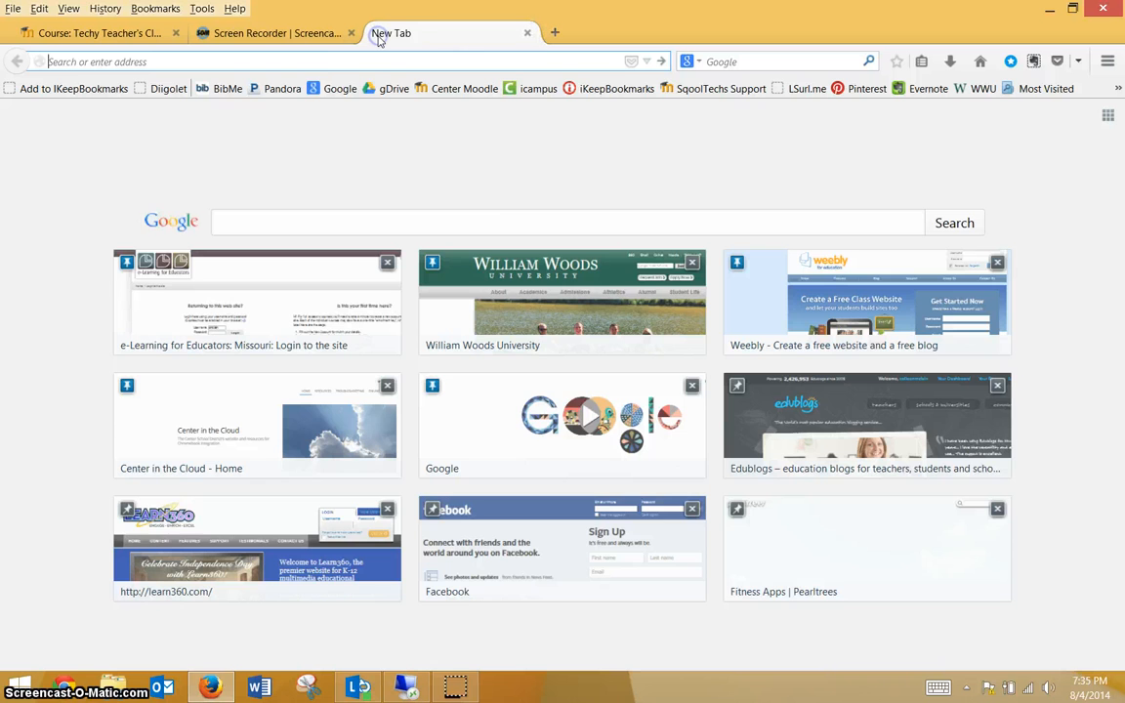
pyautogui.click(341, 88)
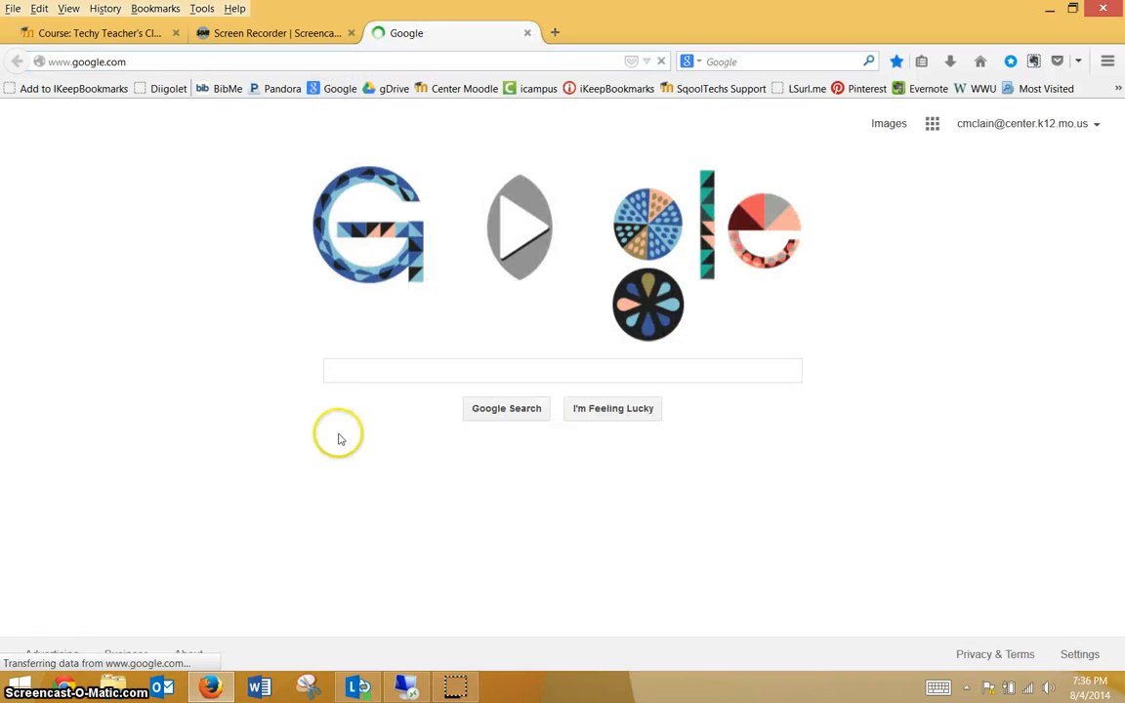
pyautogui.click(339, 375)
pyautogui.write('west')
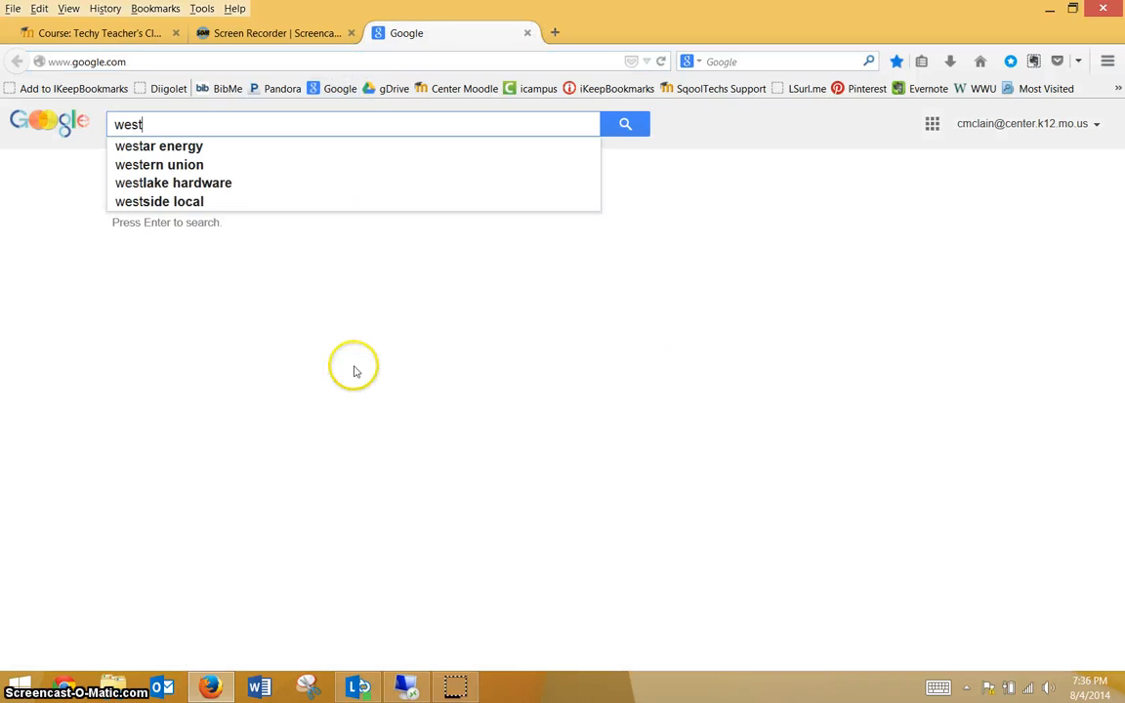
pyautogui.write('wa')
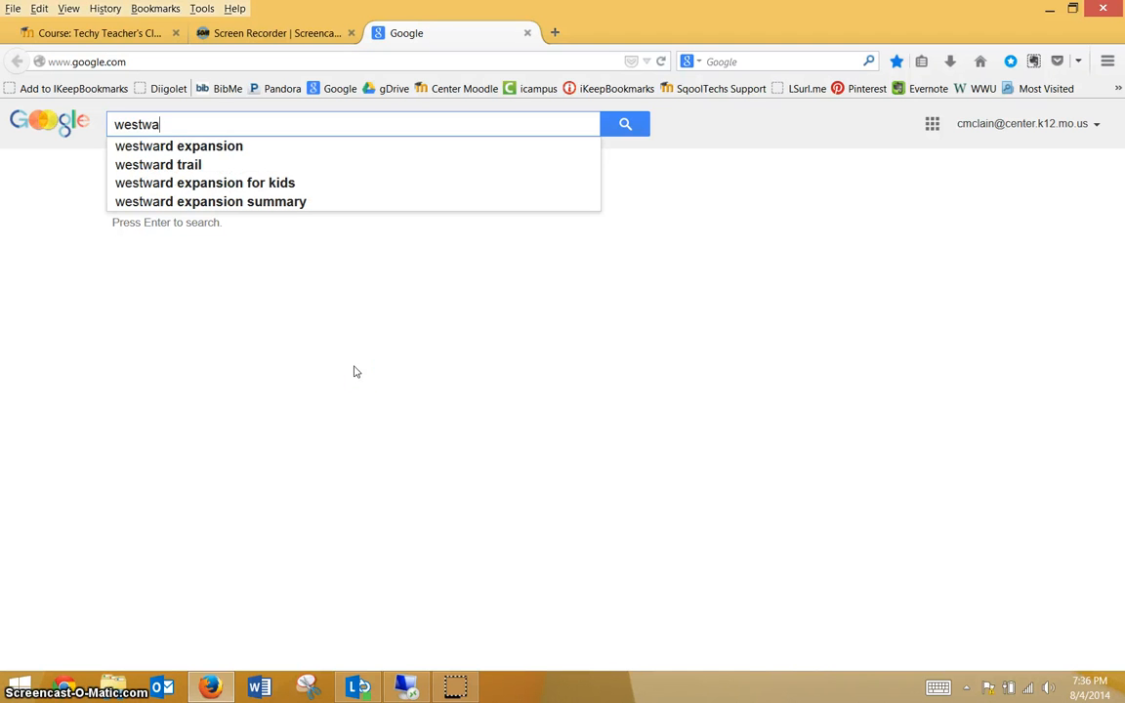
pyautogui.click(220, 146)
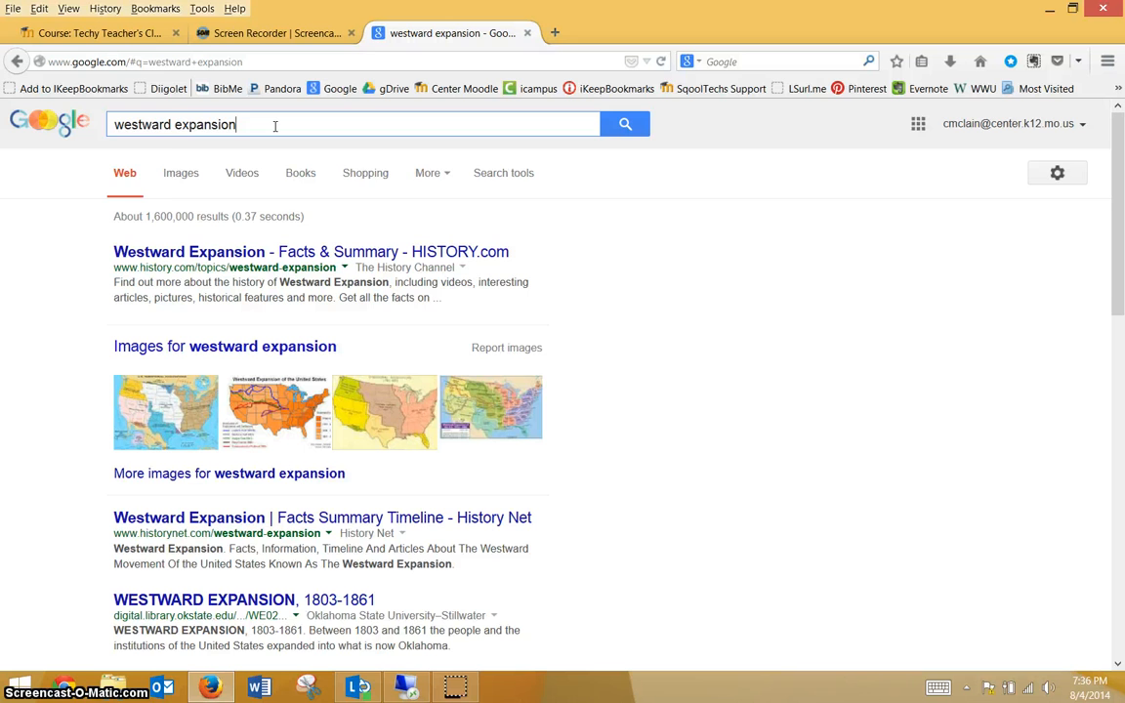
# Limit the search to government websites with the query "westward expansion site:gov"
pyautogui.click(274, 125)
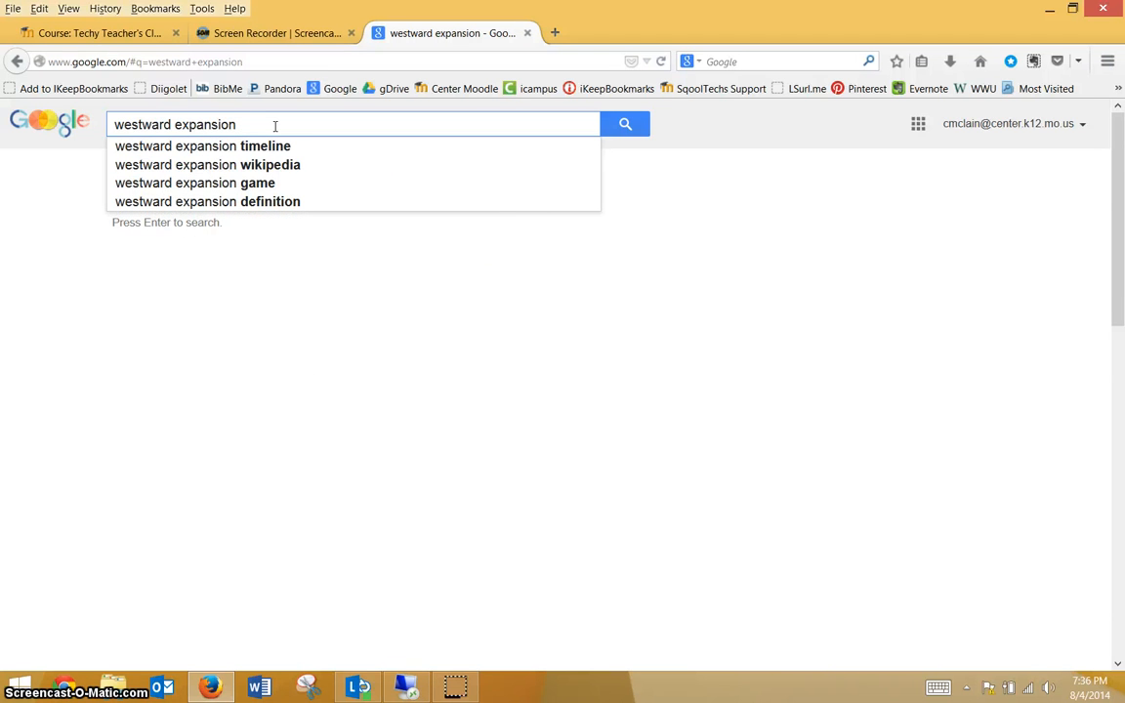
pyautogui.write('site:')
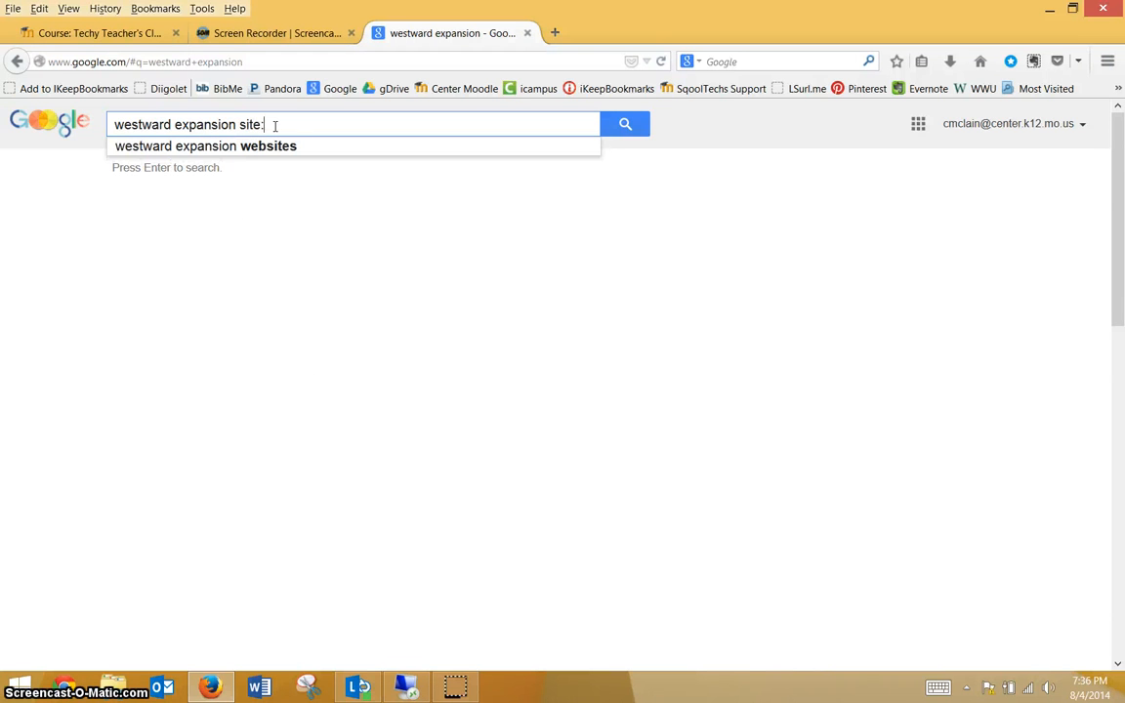
pyautogui.write('gi')
pyautogui.write('ov')
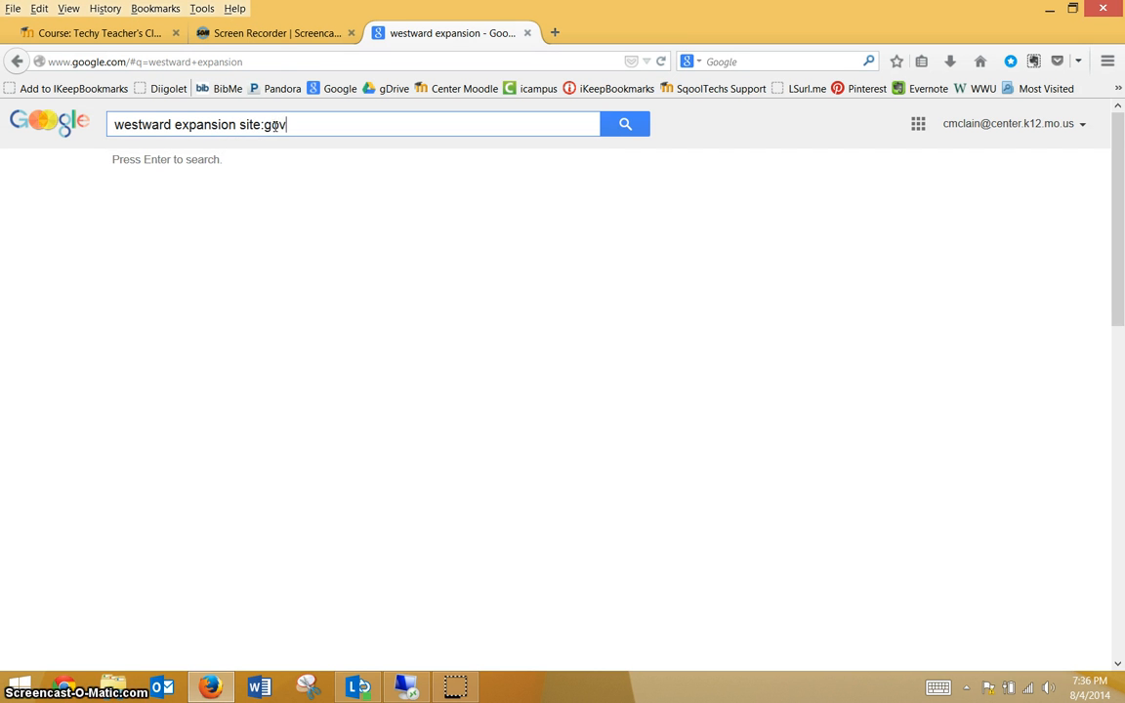
pyautogui.press('Return')
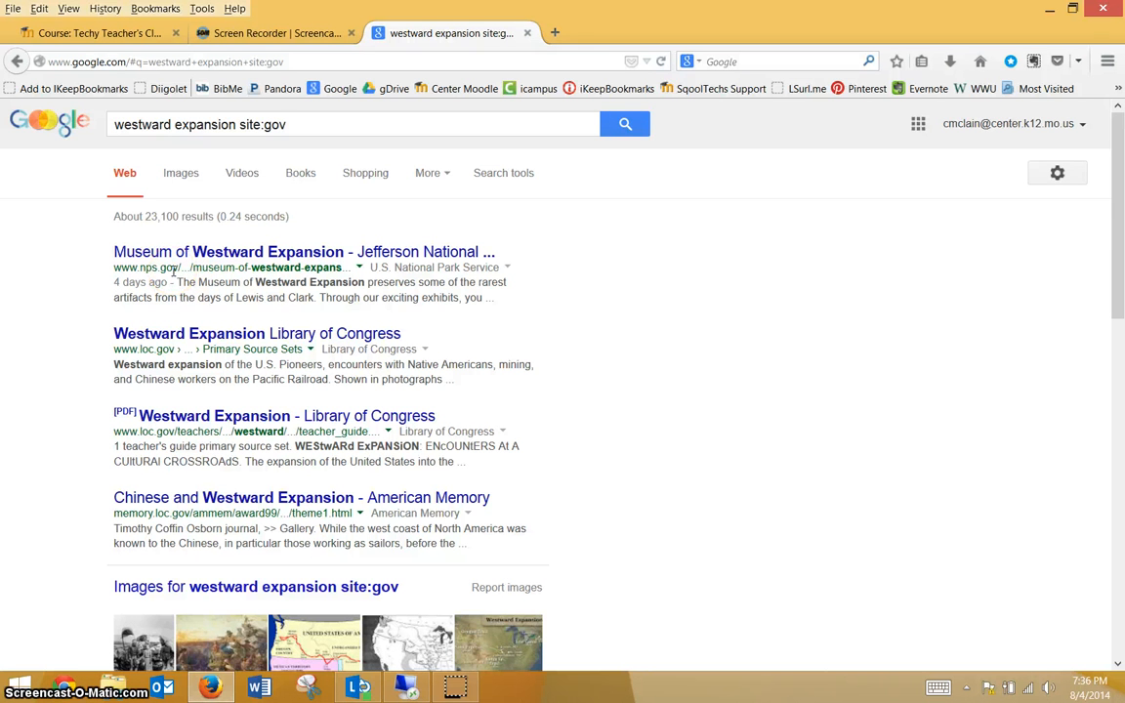
# Open the "Westward Expansion Library of Congress" search result and copy the page's web address
pyautogui.click(254, 333)
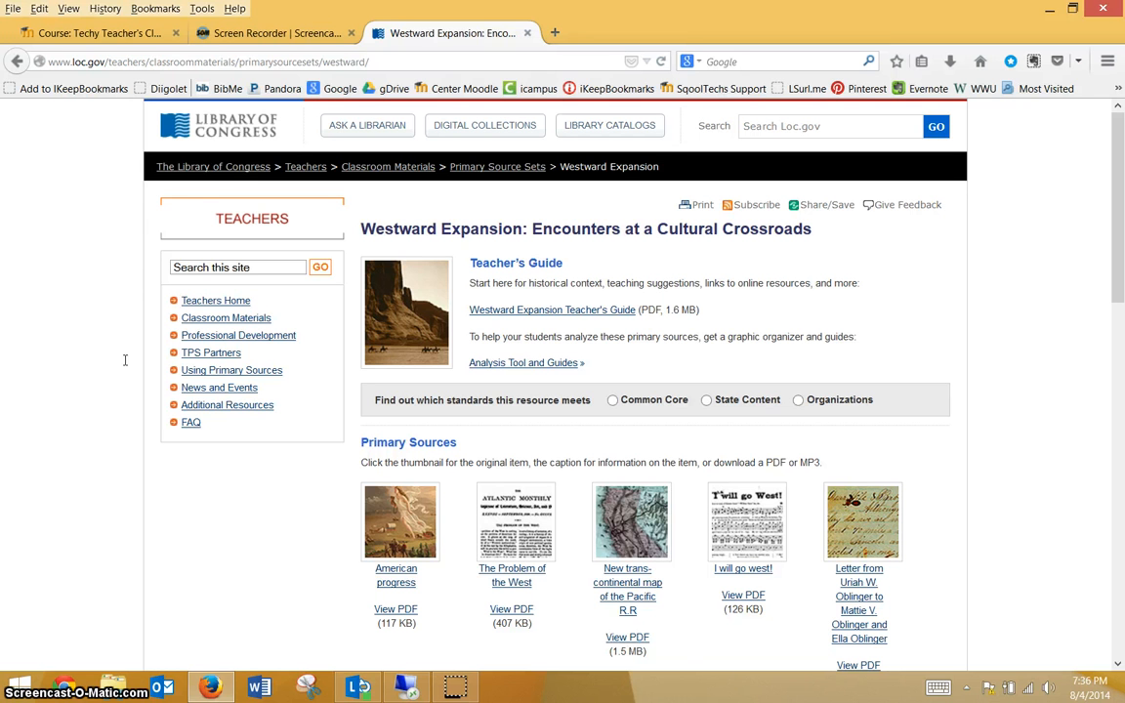
pyautogui.click(213, 61)
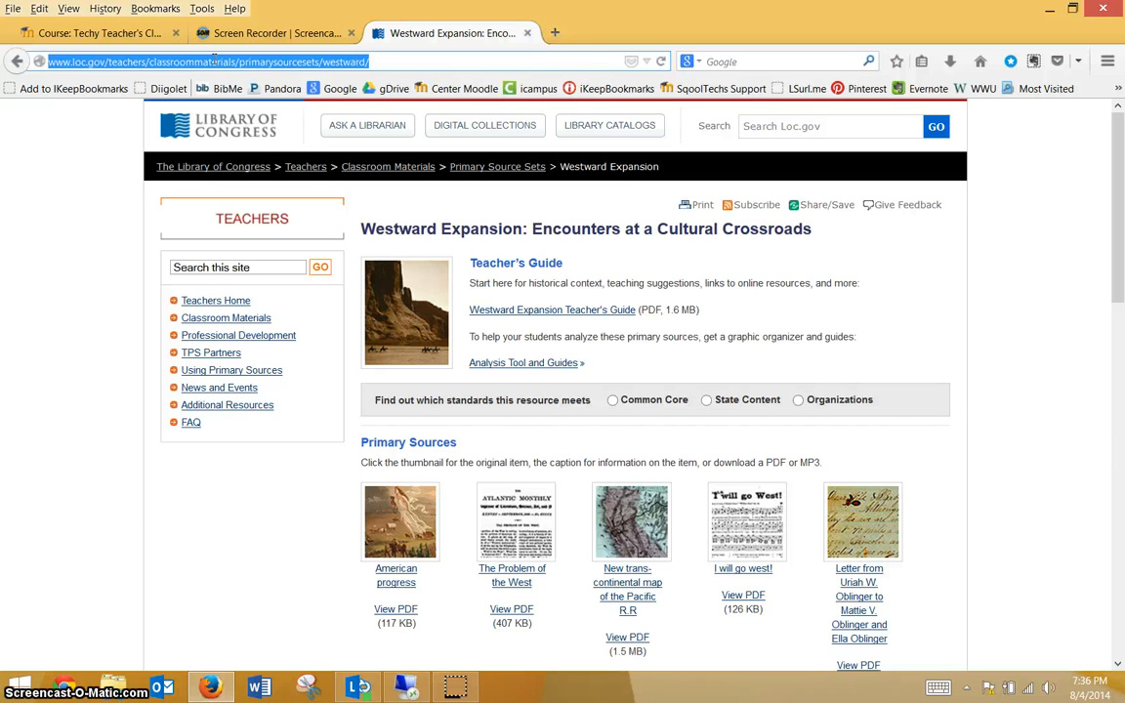
pyautogui.rightClick(213, 60)
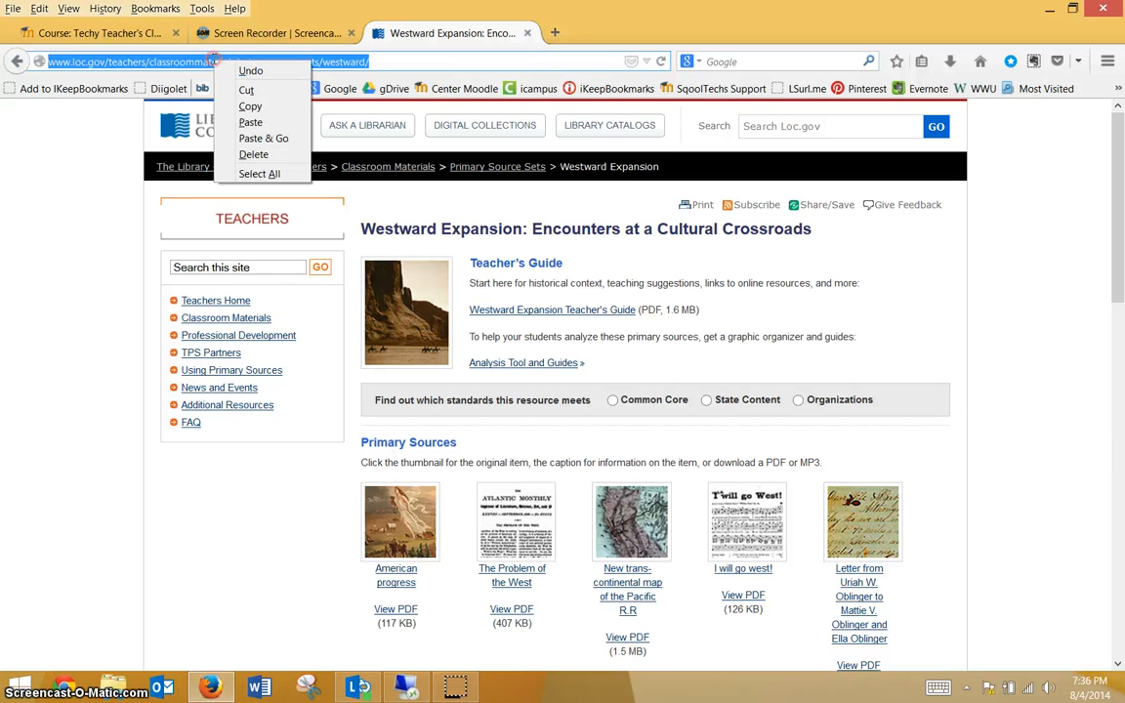
pyautogui.click(256, 110)
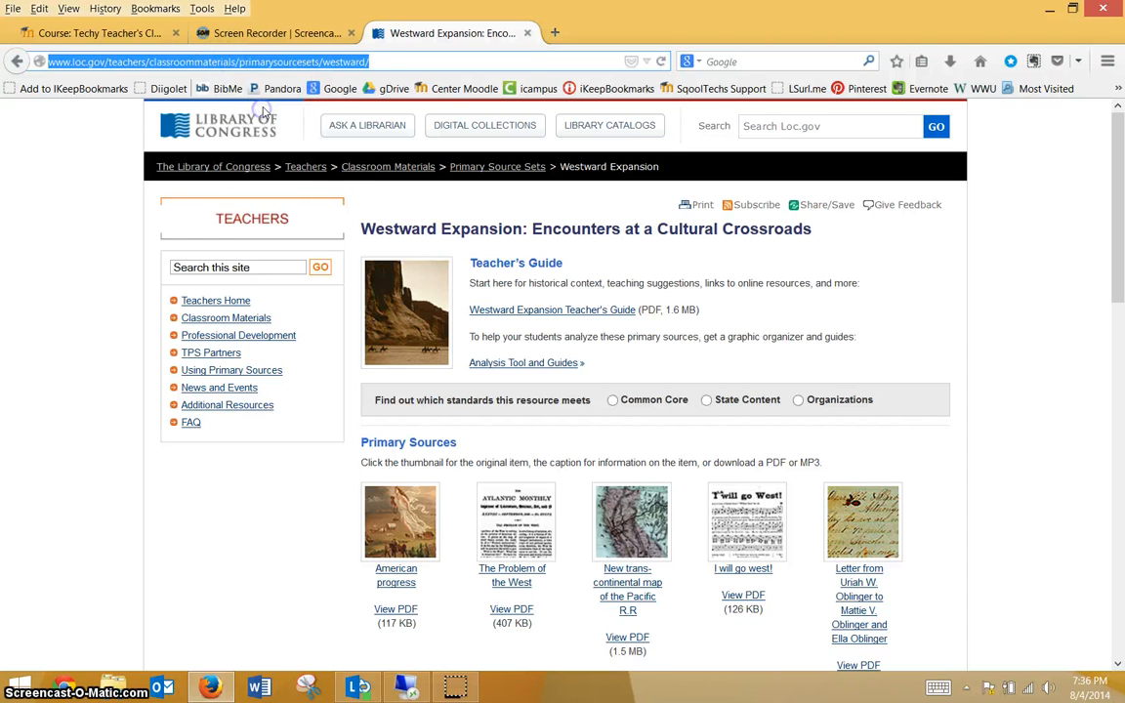
# Switch back to the Moodle course and add a new URL resource to the Westward Expansion topic
pyautogui.click(125, 36)
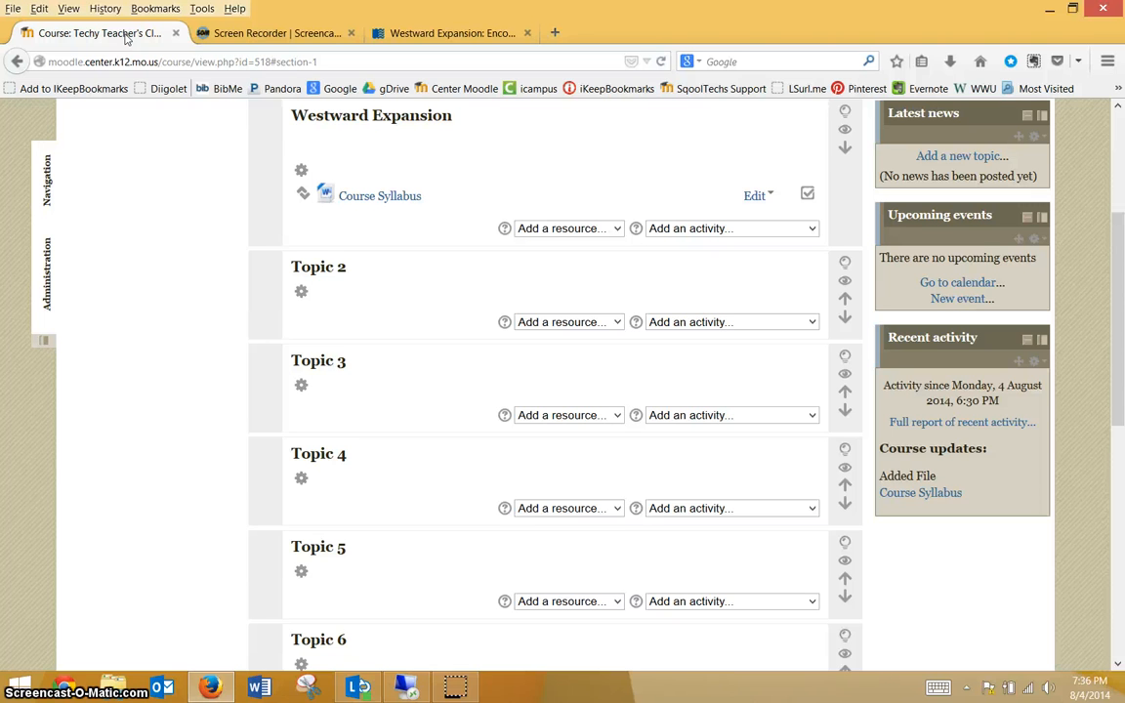
pyautogui.click(564, 232)
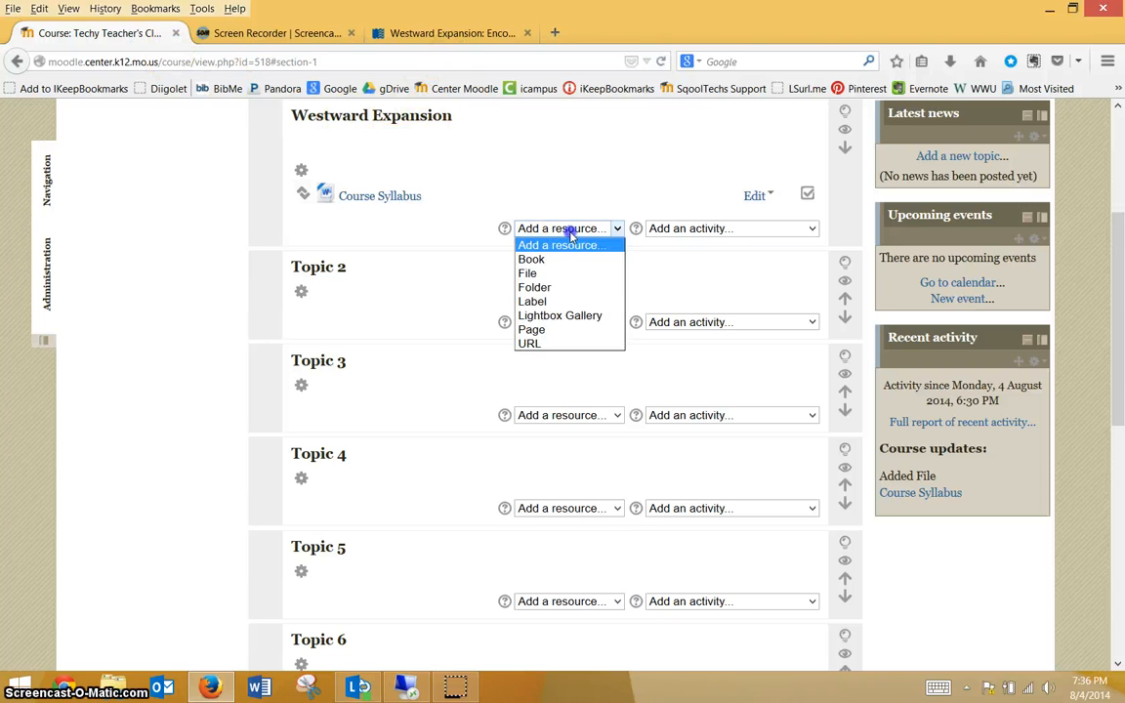
pyautogui.click(566, 344)
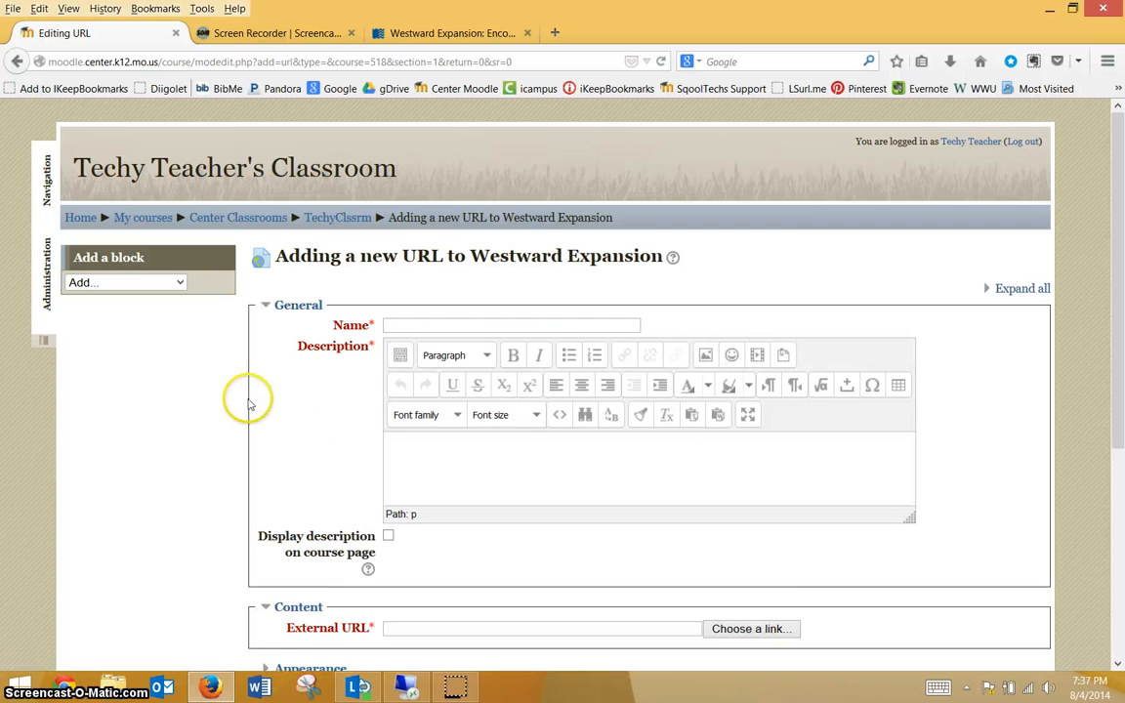
# Fill in the URL resource with the name "WE research resource", the description "resource" and the copied Library of Congress address as external URL
pyautogui.scroll(-3, 232, 397)
pyautogui.scroll(1, 232, 397)
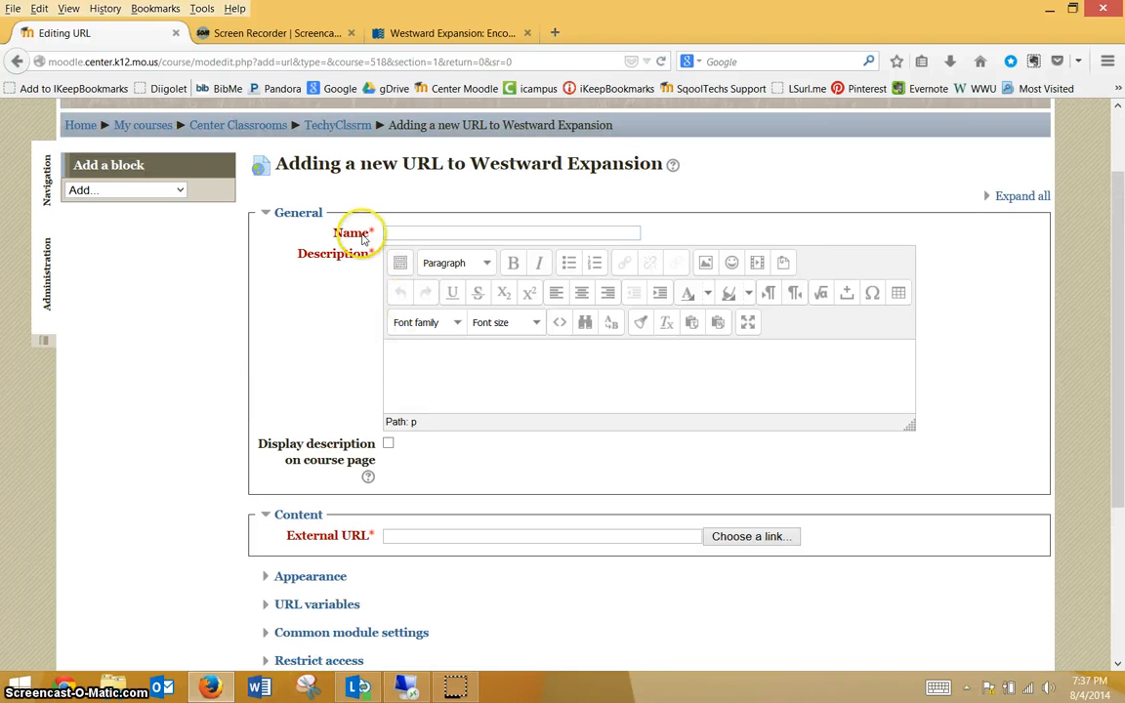
pyautogui.click(400, 236)
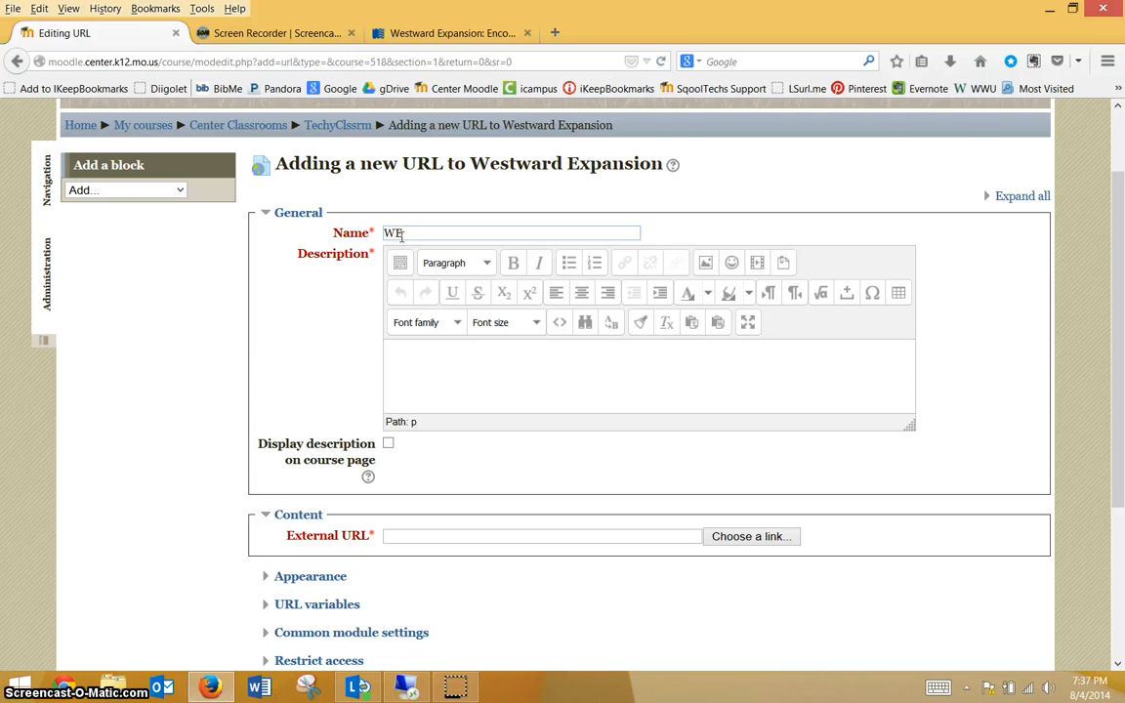
pyautogui.write('WE research resource')
pyautogui.click(412, 351)
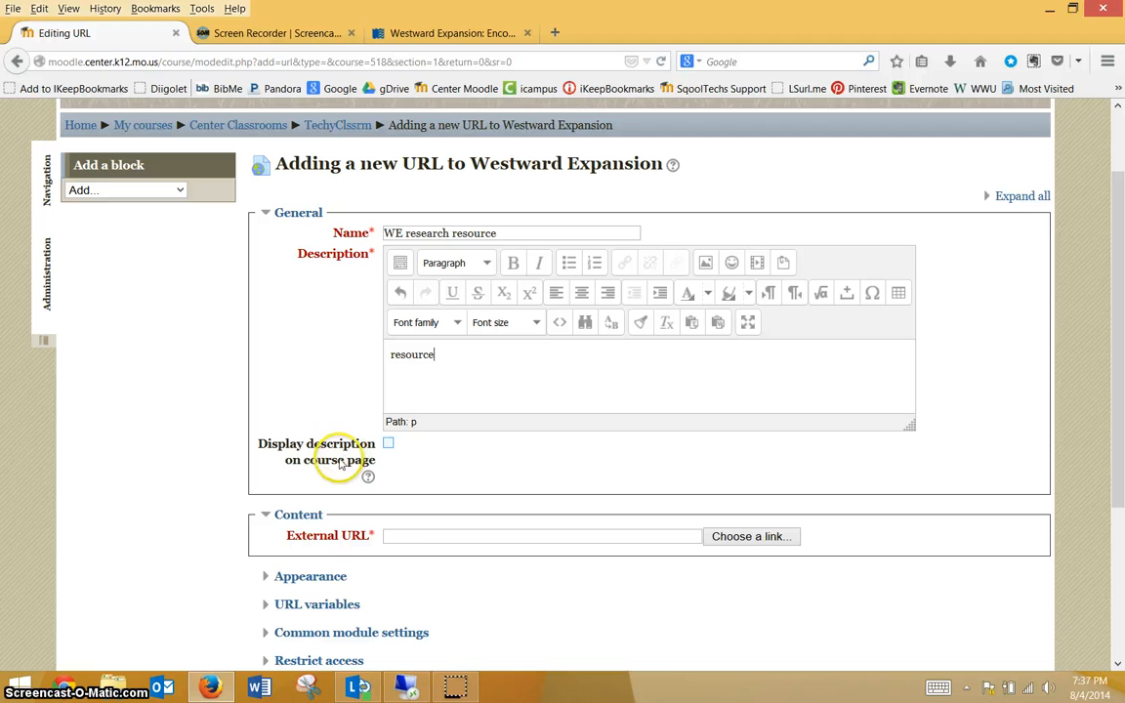
pyautogui.rightClick(400, 536)
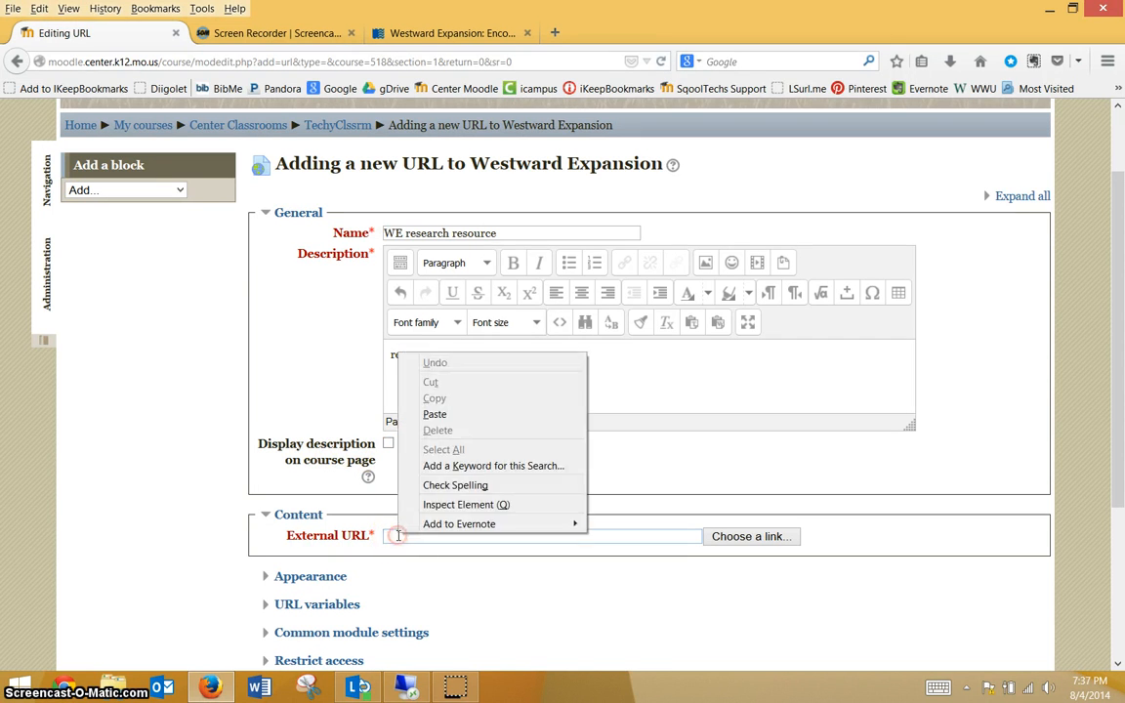
pyautogui.click(442, 417)
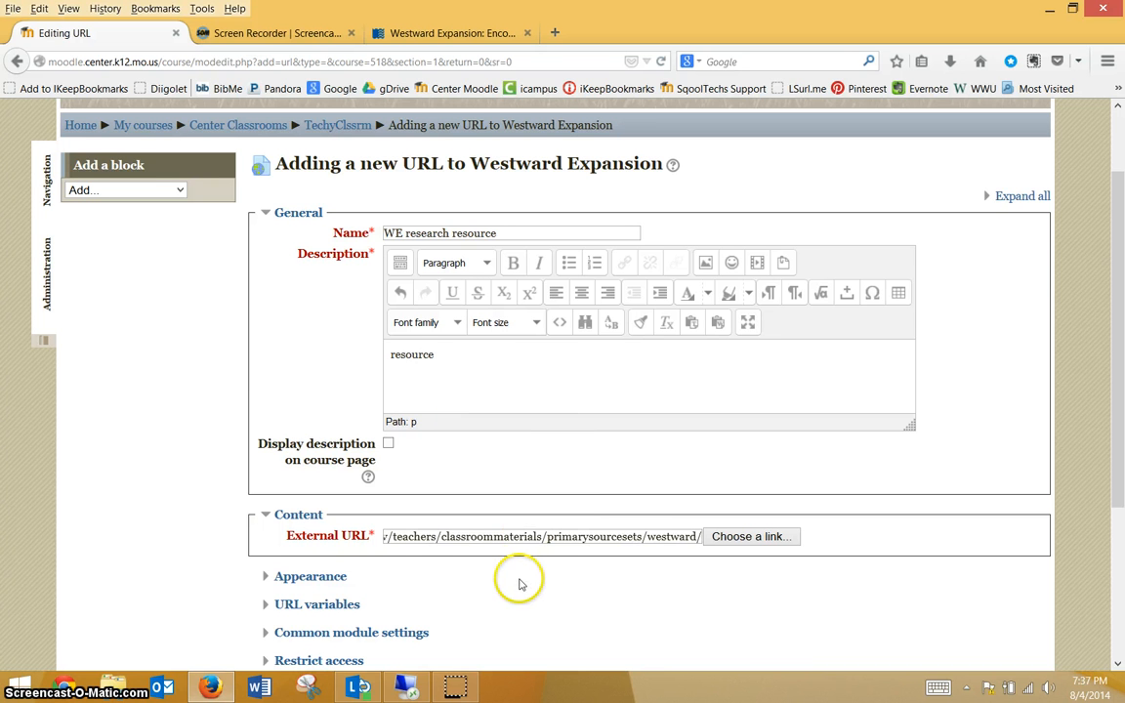
# Expand all sections of the URL form and set the resource's display option to In pop-up
pyautogui.scroll(-1, 1081, 244)
pyautogui.click(1034, 179)
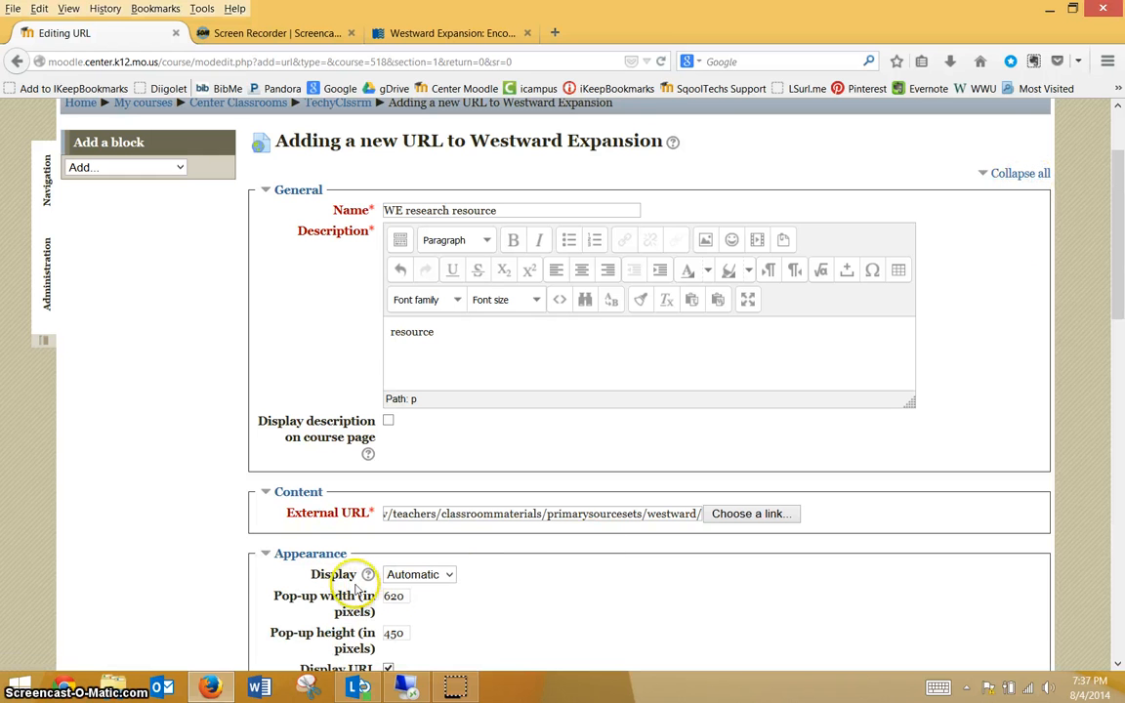
pyautogui.scroll(-1, 334, 576)
pyautogui.scroll(-3, 334, 576)
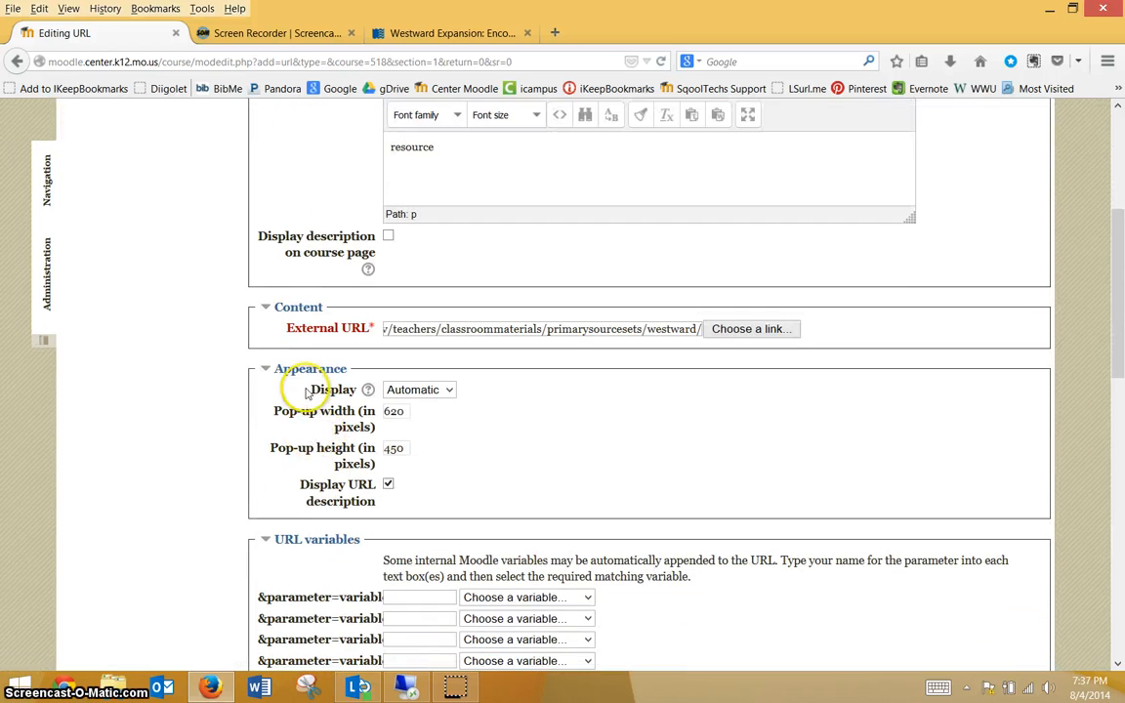
pyautogui.click(426, 391)
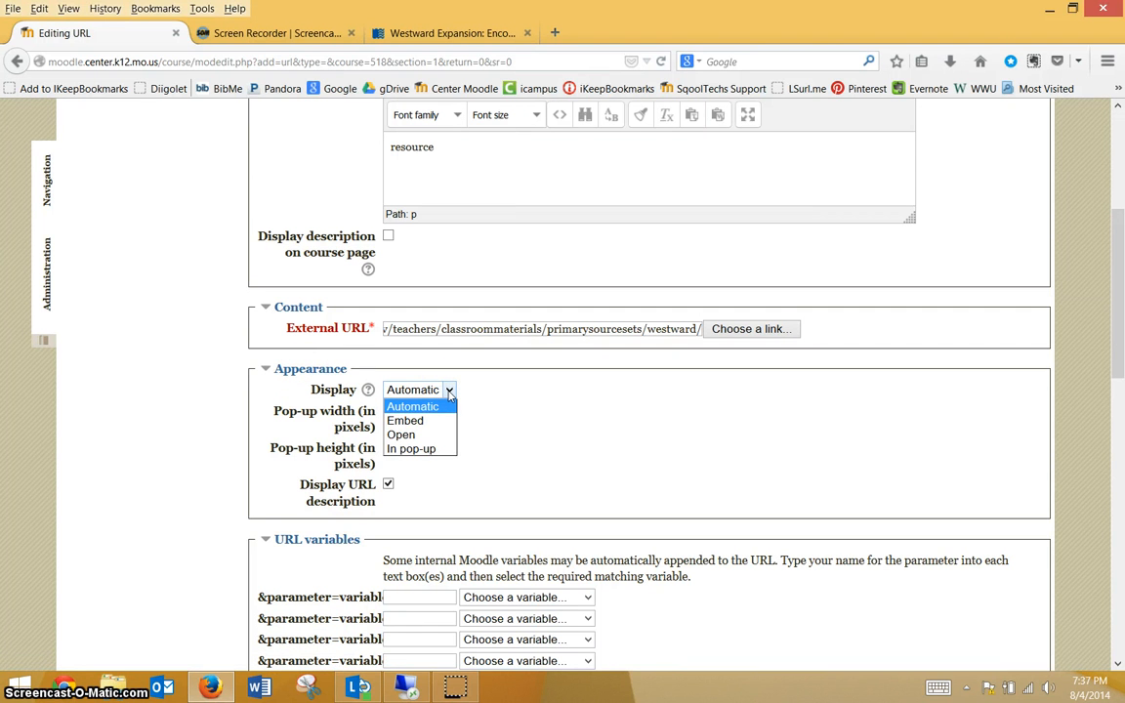
pyautogui.click(442, 451)
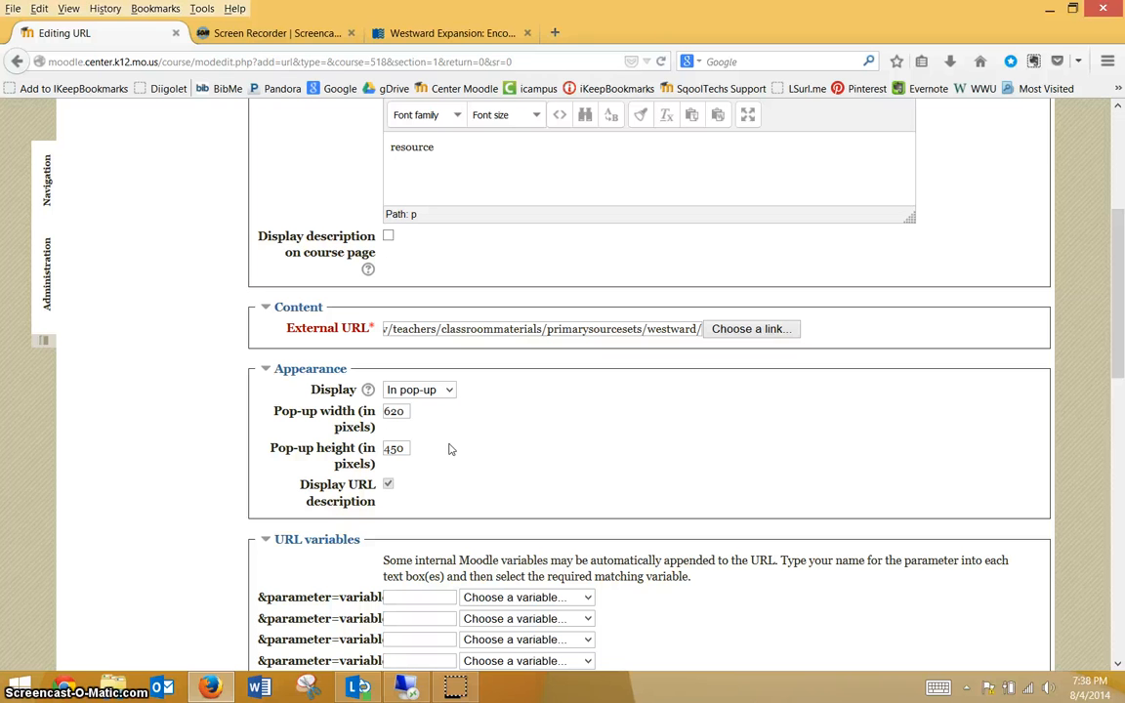
# Review the URL resource's remaining settings, including common module and restrict access, and save it, returning to the course
pyautogui.scroll(-5, 451, 449)
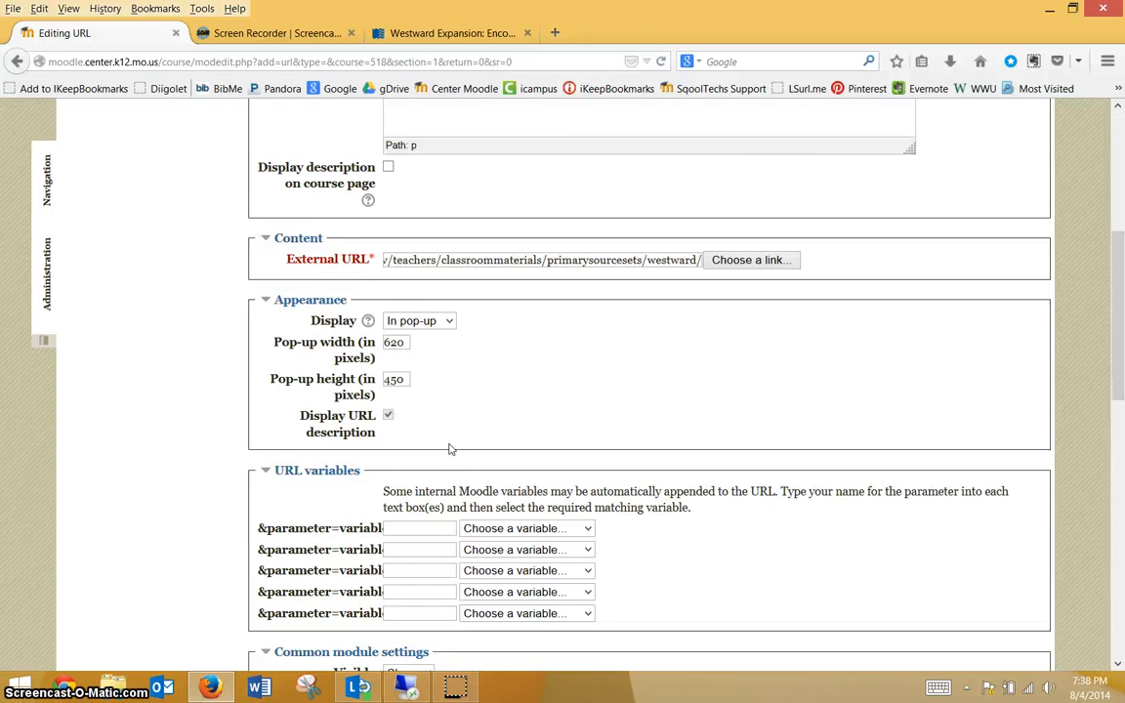
pyautogui.scroll(1, 427, 174)
pyautogui.scroll(-12, 233, 221)
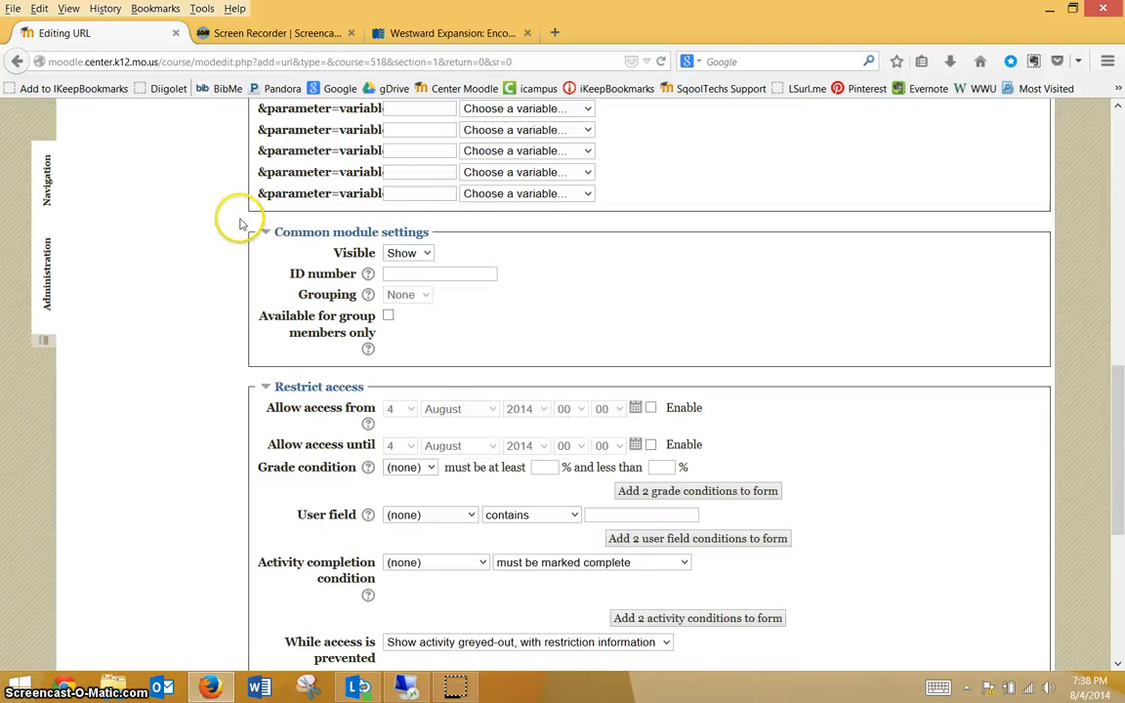
pyautogui.click(433, 491)
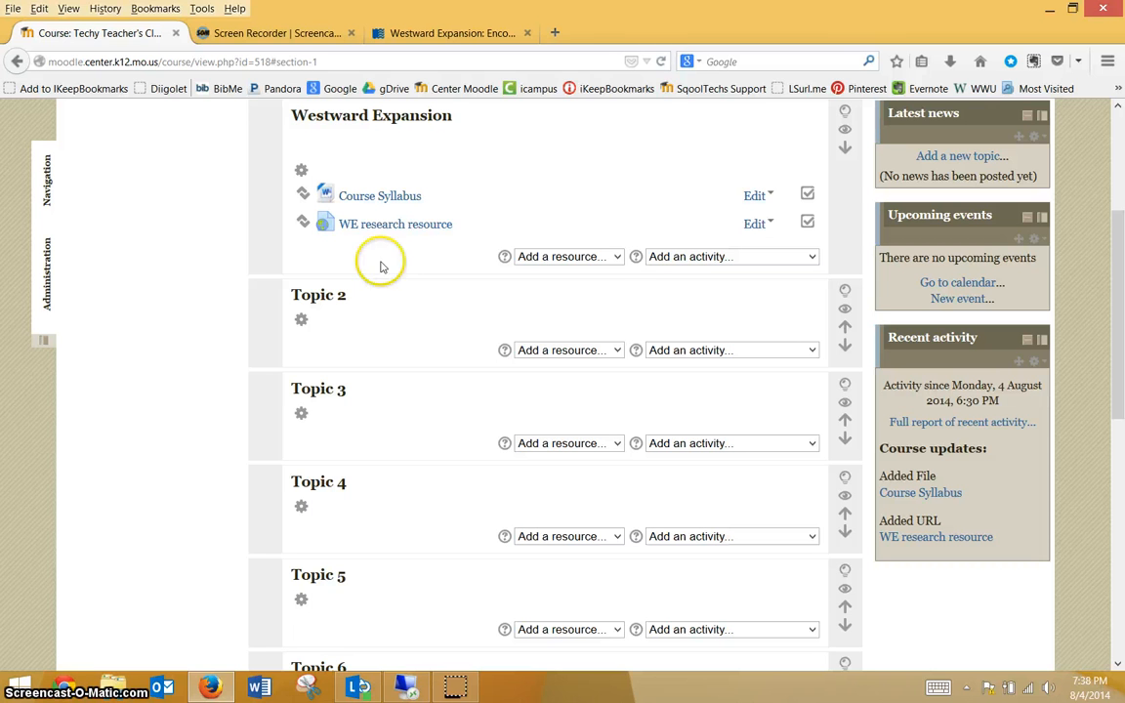
# Open the Course Syllabus file's settings, review its appearance options, and save, returning to the course
pyautogui.click(769, 196)
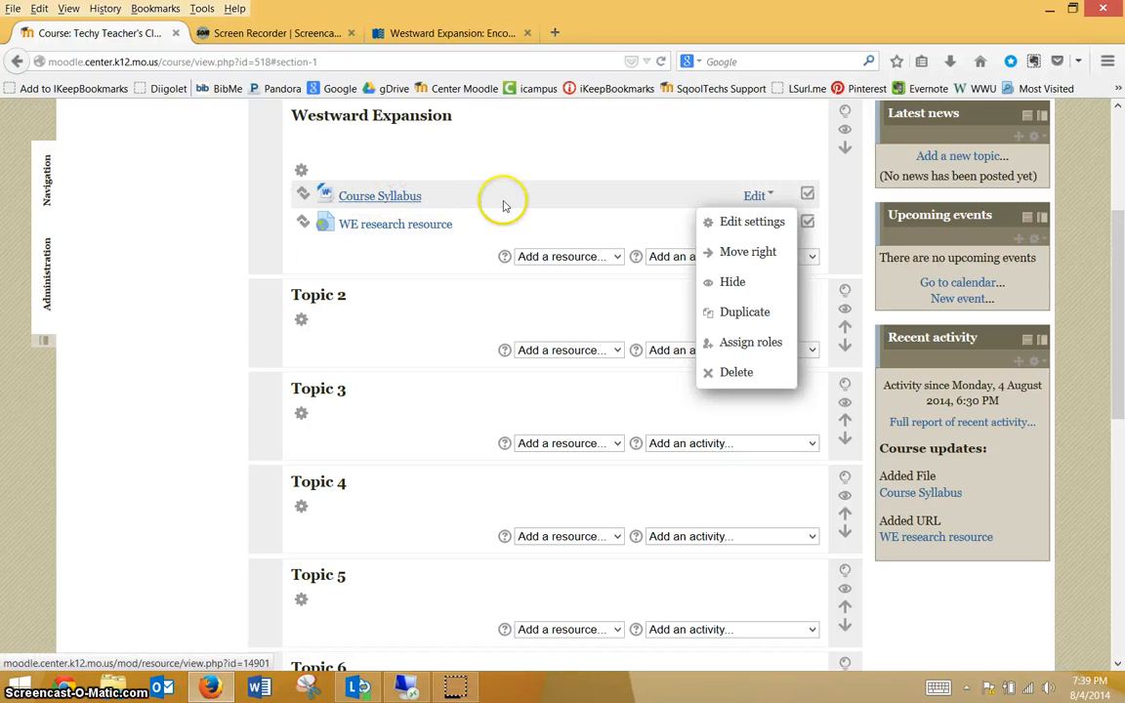
pyautogui.click(733, 227)
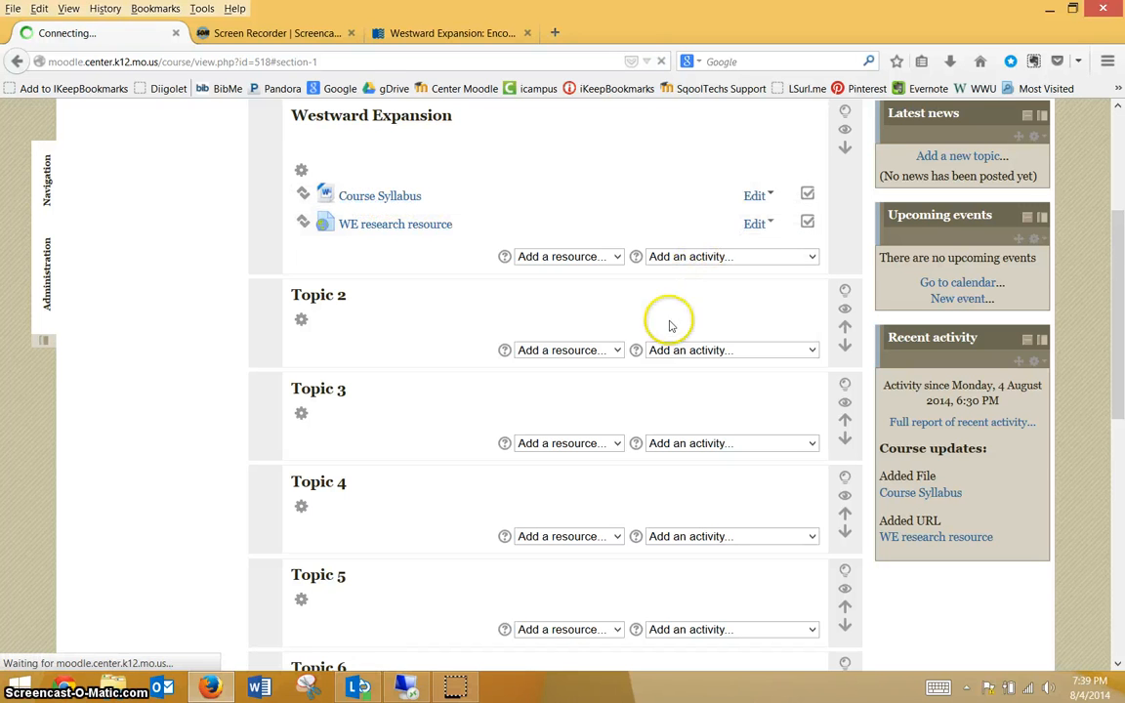
pyautogui.scroll(-8, 161, 435)
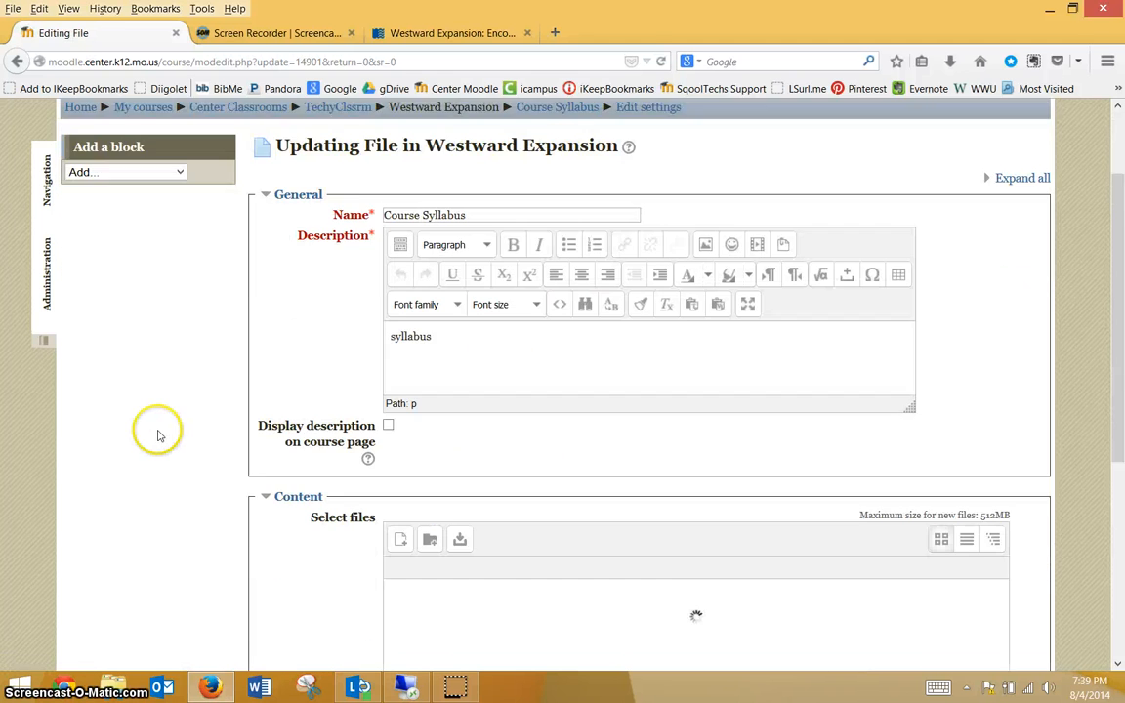
pyautogui.click(264, 372)
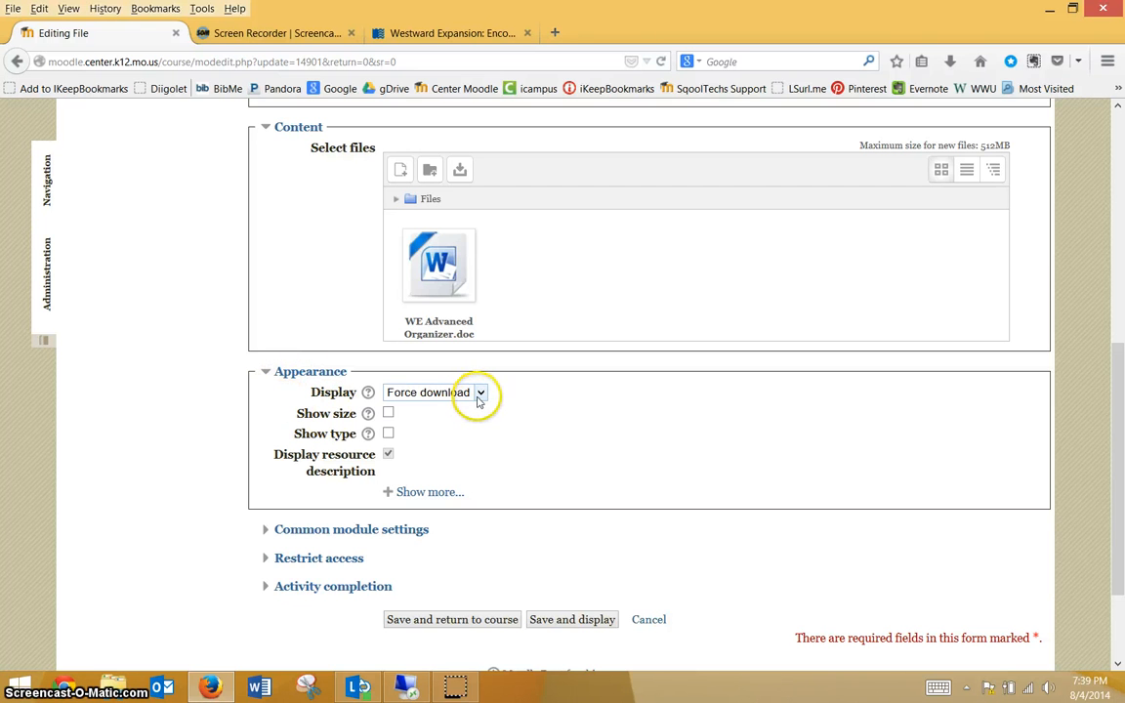
pyautogui.click(469, 620)
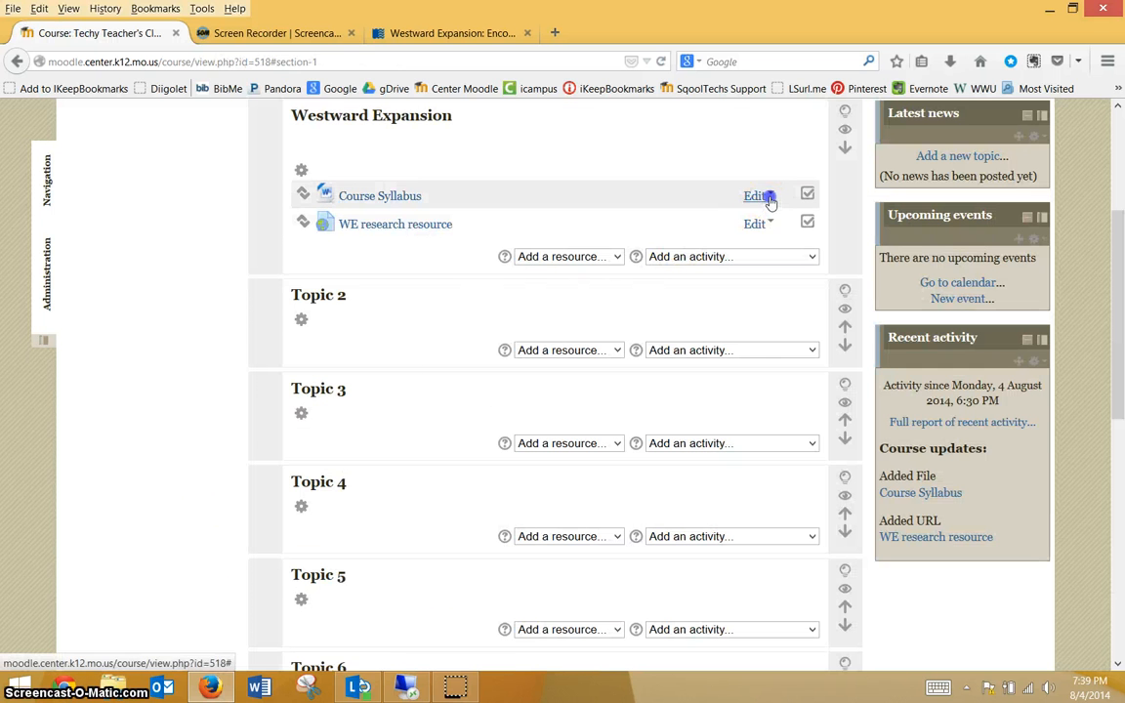
# Indent the Course Syllabus one level to the right in the Westward Expansion topic and hide it from students
pyautogui.click(767, 196)
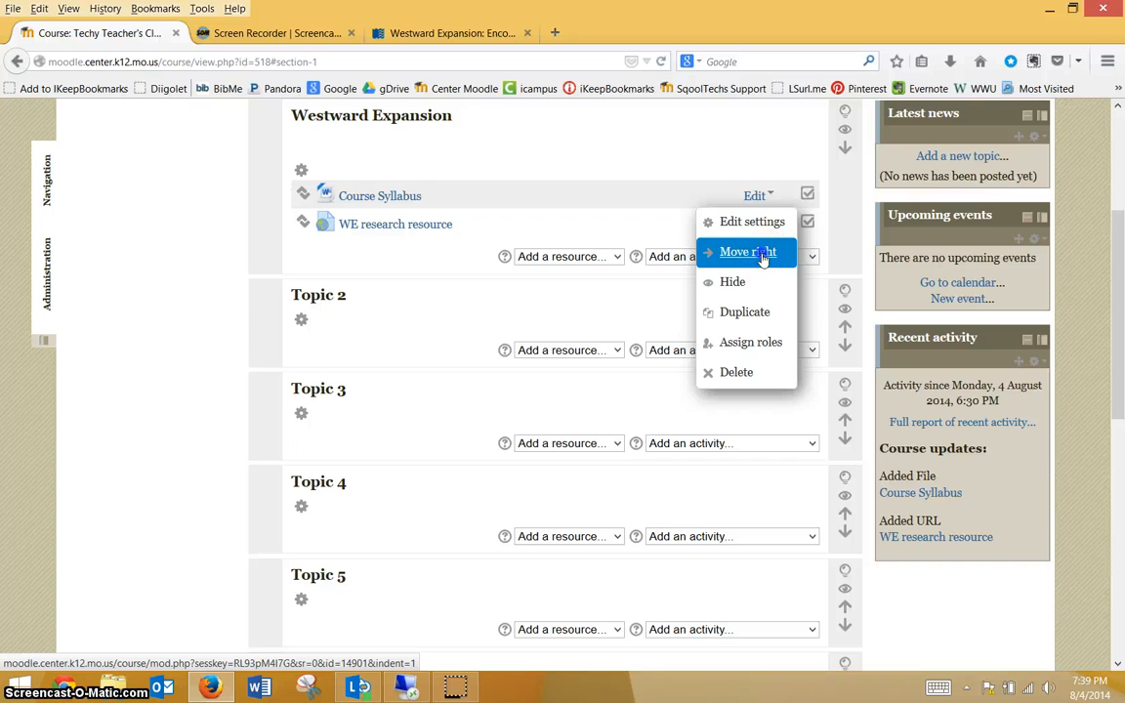
pyautogui.click(766, 255)
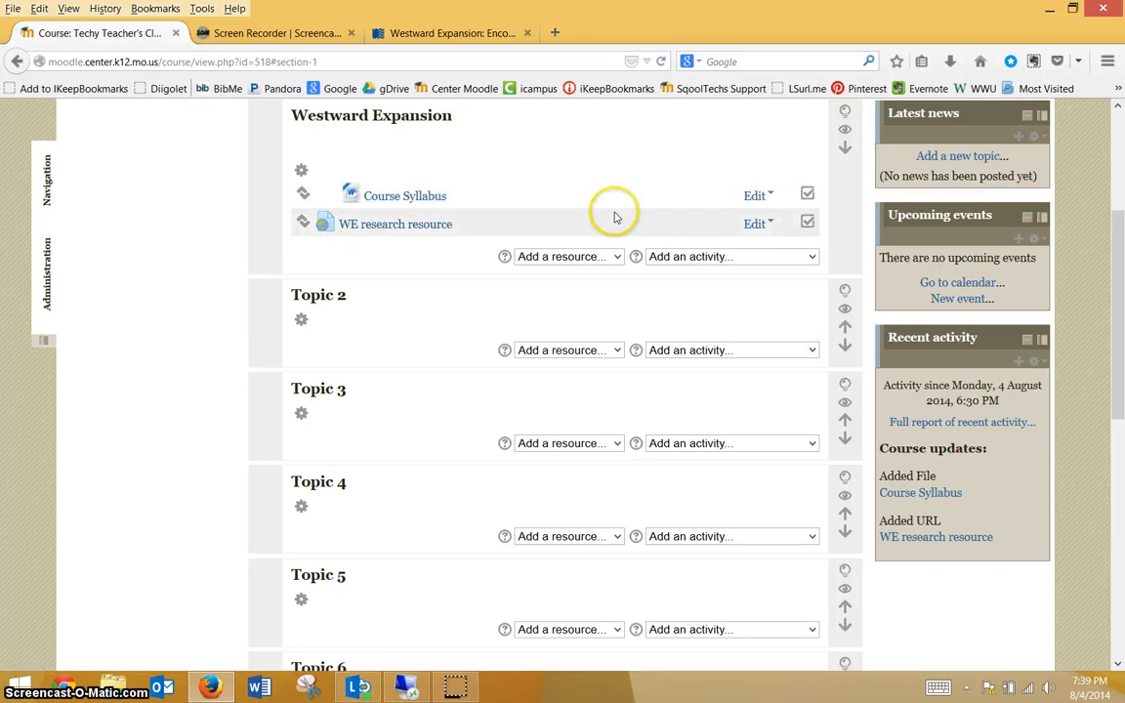
pyautogui.click(764, 200)
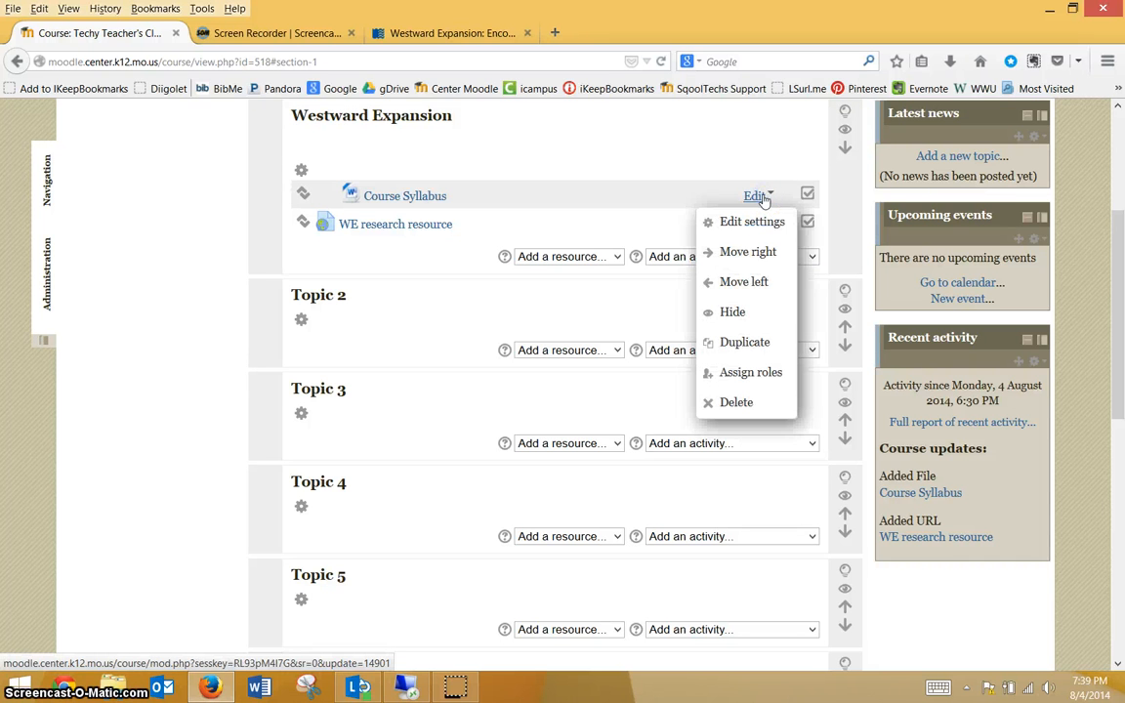
pyautogui.click(735, 314)
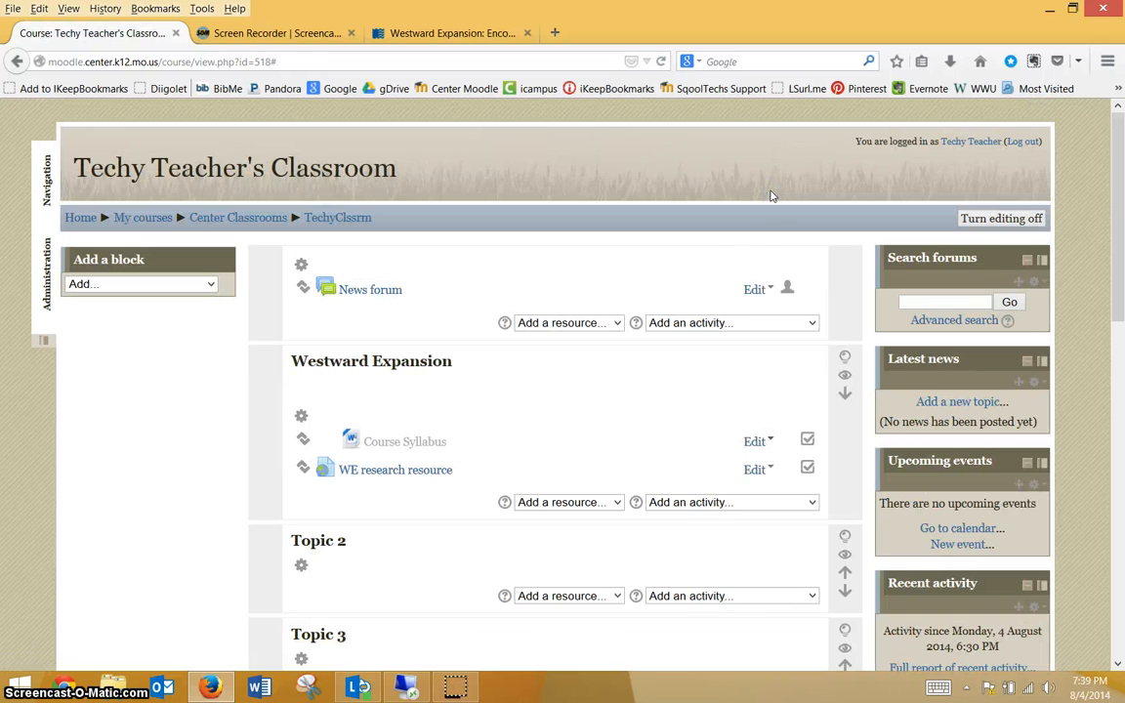
pyautogui.click(759, 441)
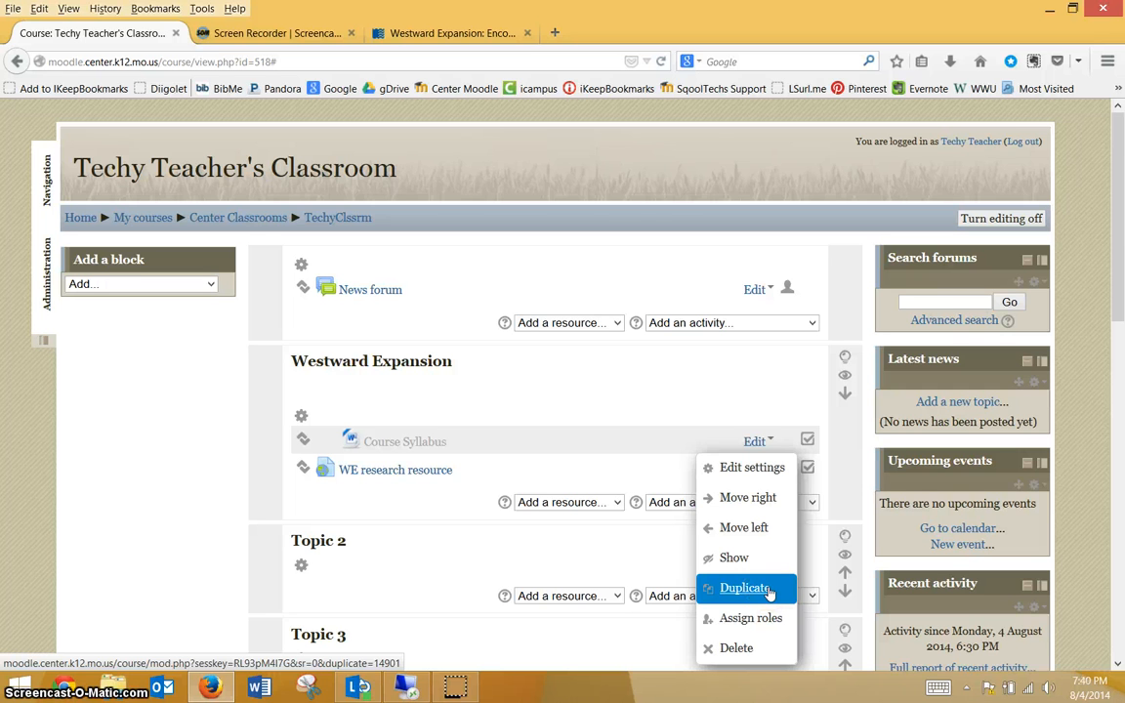
pyautogui.click(762, 626)
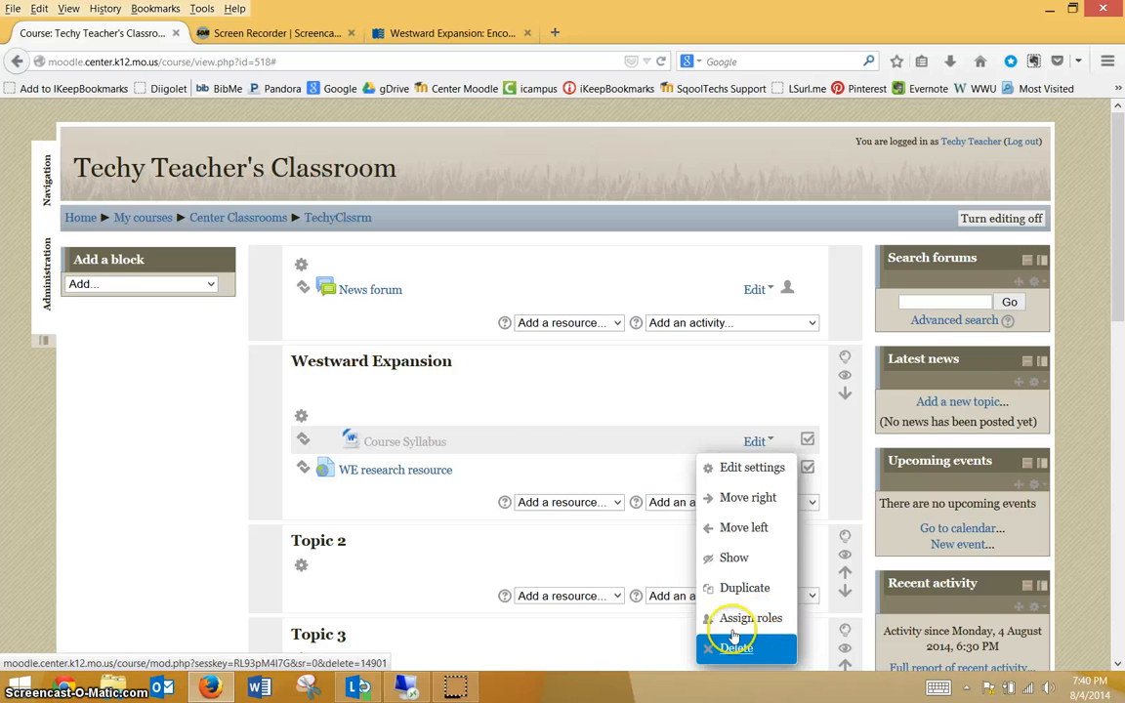
pyautogui.click(519, 416)
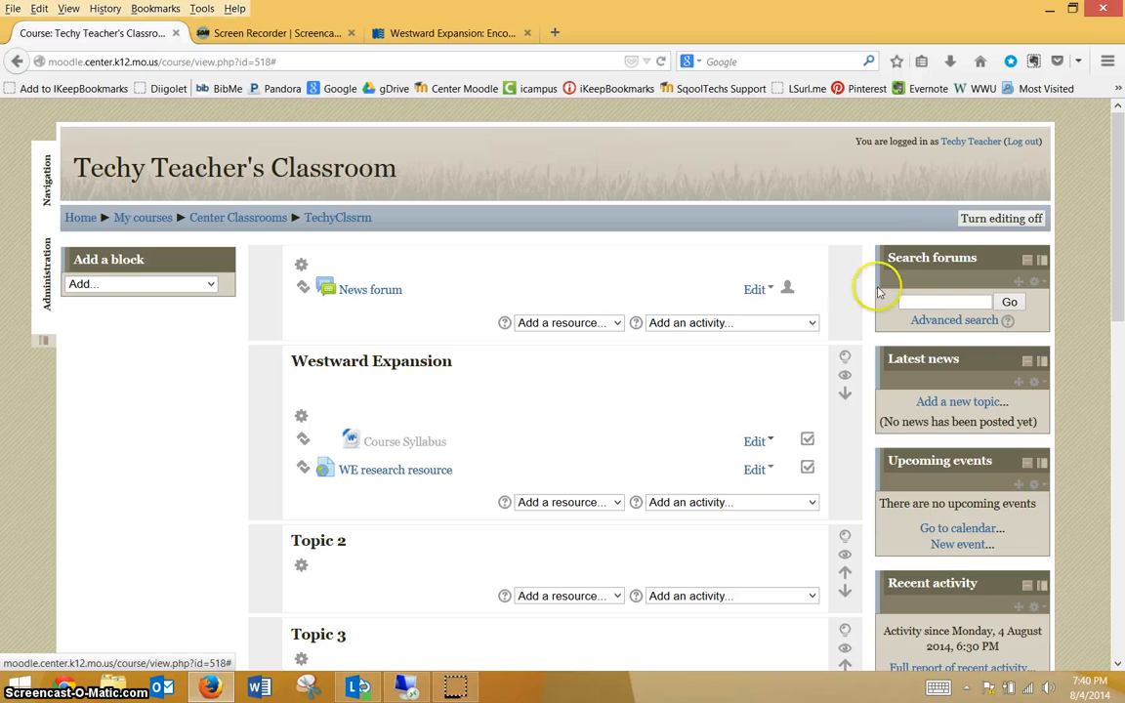
# Turn course editing off and switch the current role to Student to preview the course
pyautogui.click(988, 217)
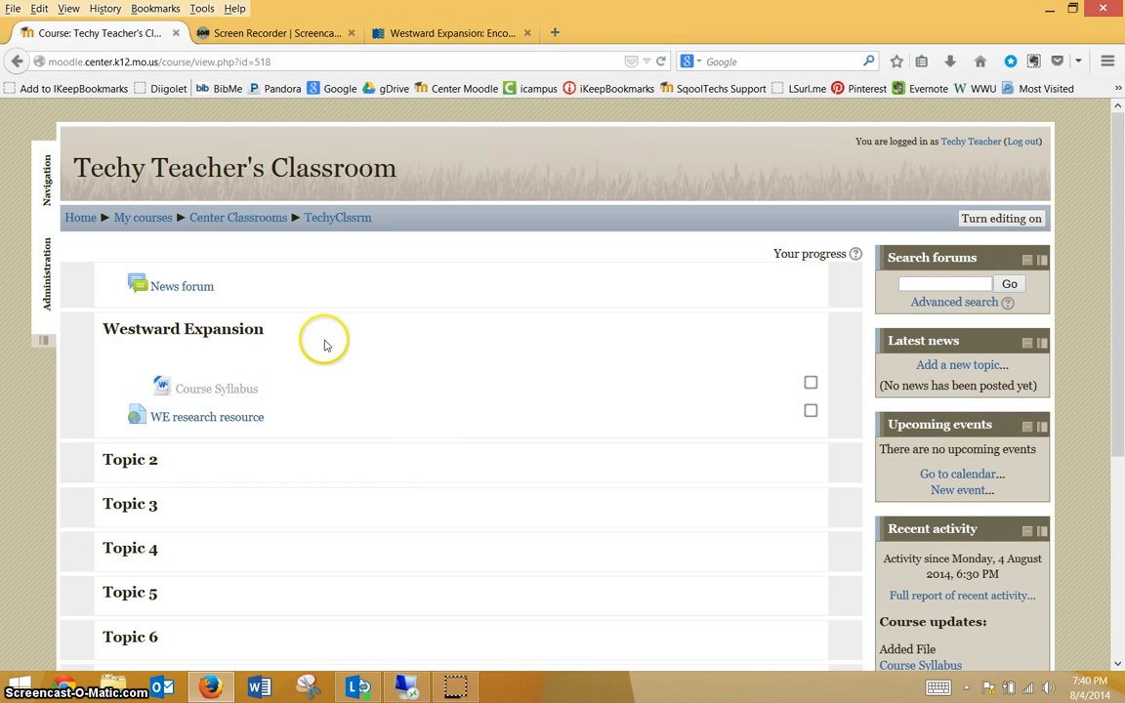
pyautogui.click(48, 283)
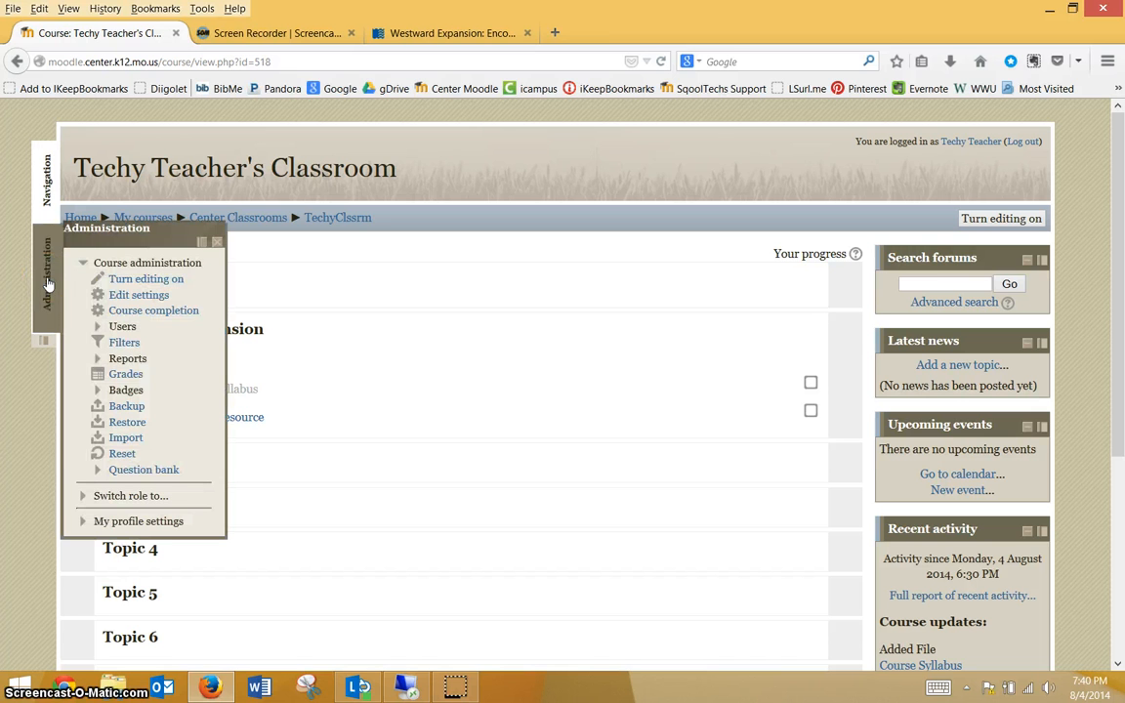
pyautogui.click(83, 497)
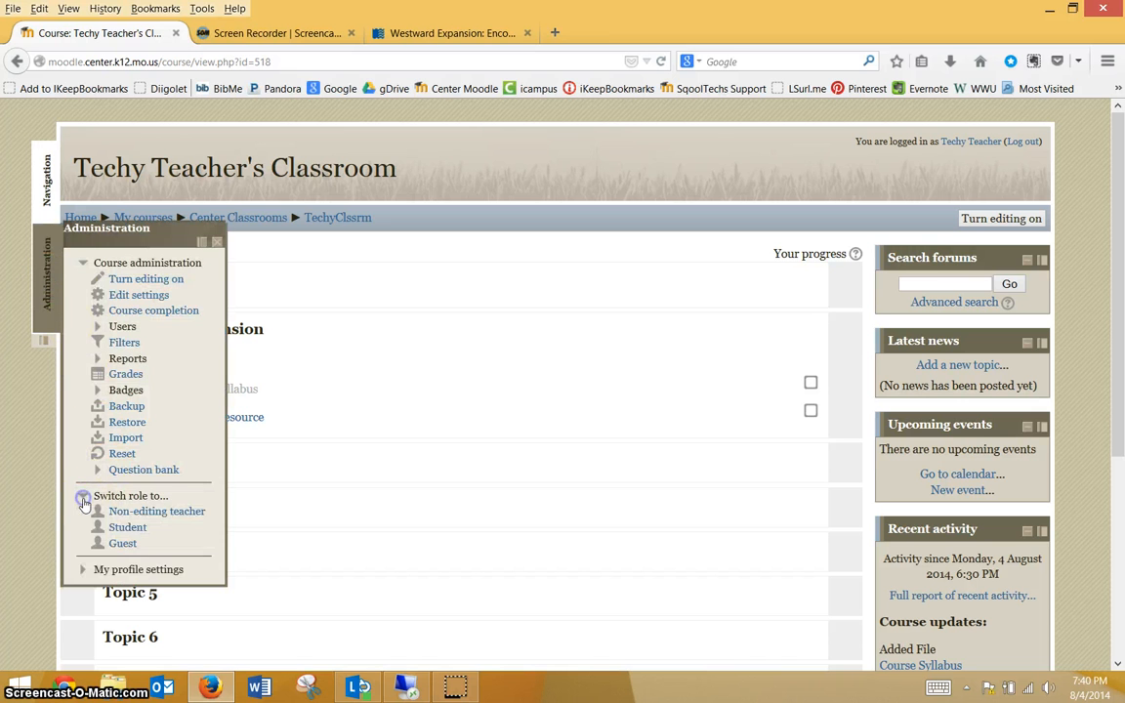
pyautogui.click(127, 529)
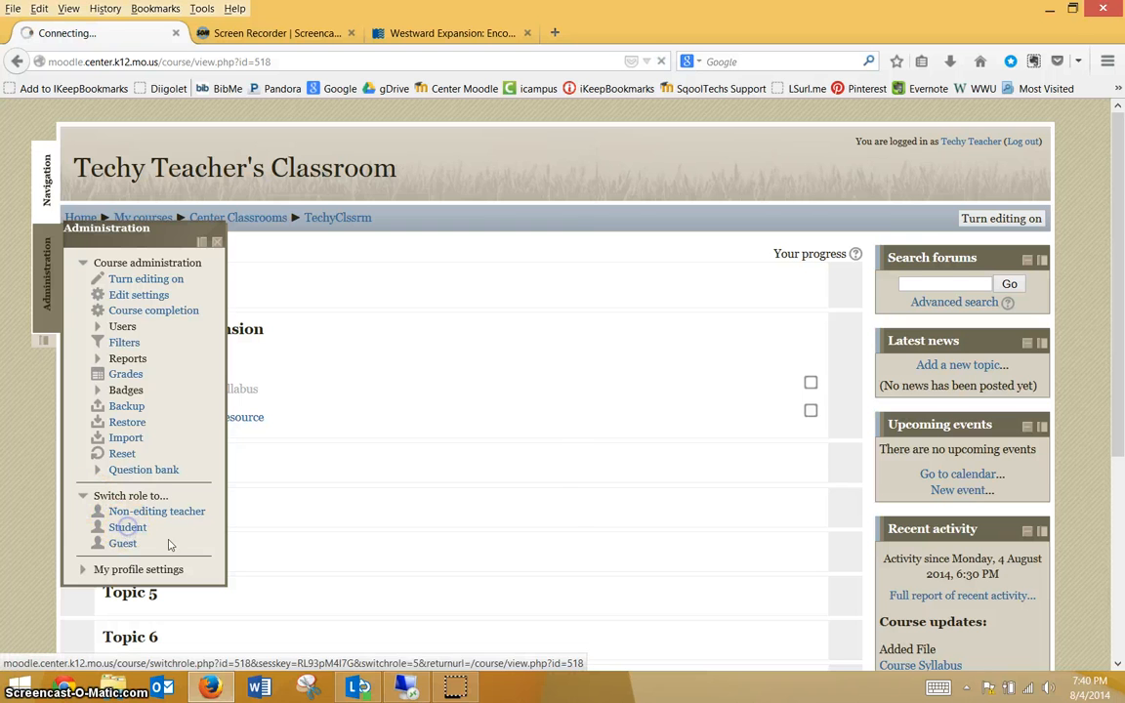